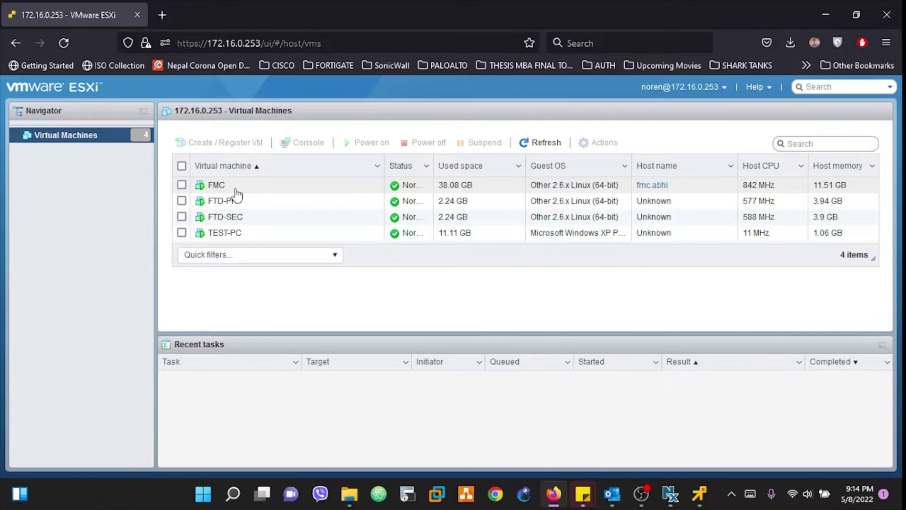
Select the TEST-PC virtual machine in the ESXi list and open its web console
left_click(698, 495)
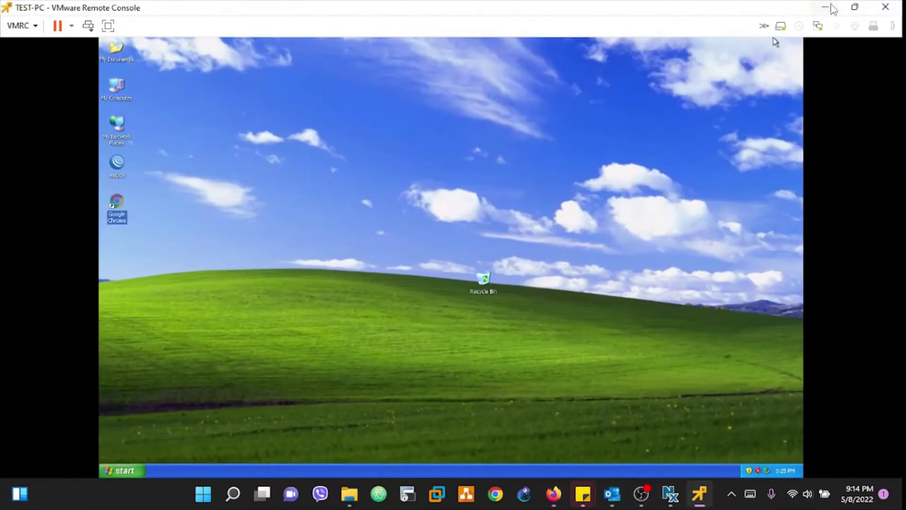
left_click(826, 6)
left_click(217, 236)
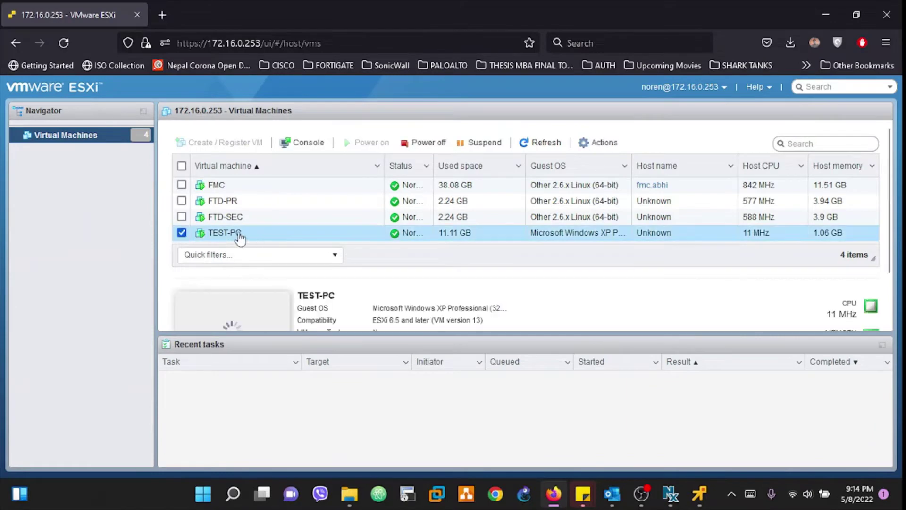
scroll(222, 262, "down", 2)
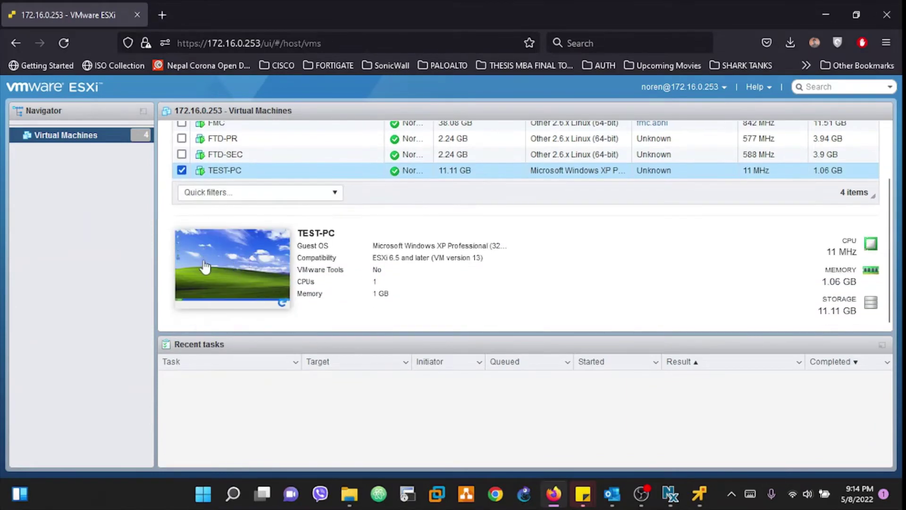
left_click(204, 266)
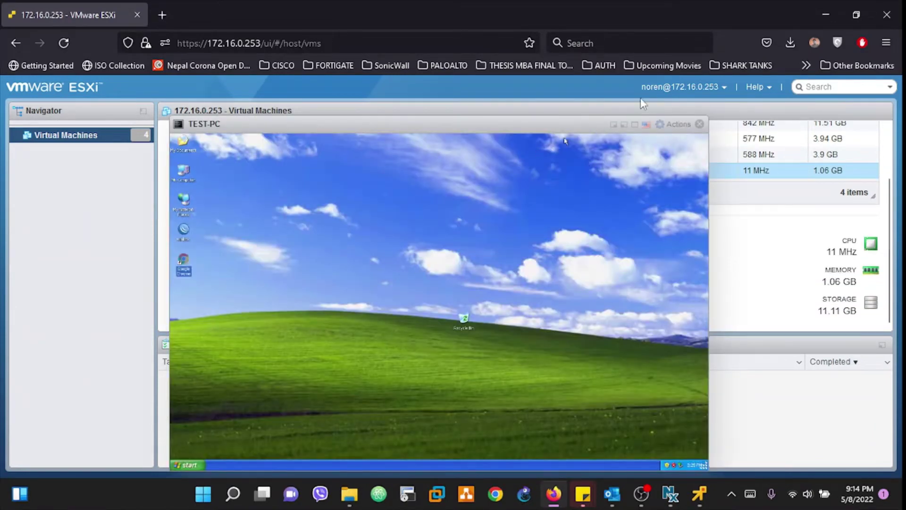
Close the web console and restore TEST-PC's Windows XP desktop in VMware Remote Console
left_click(701, 125)
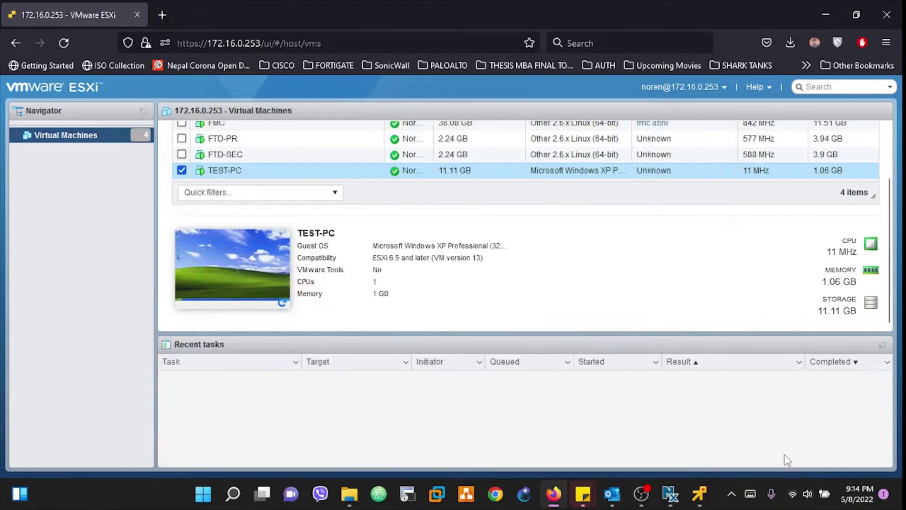
left_click(704, 502)
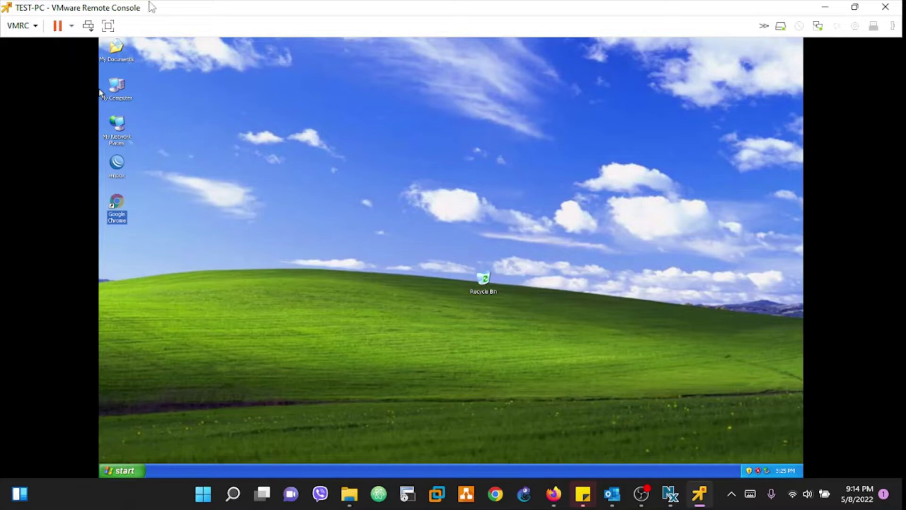
left_click(100, 221)
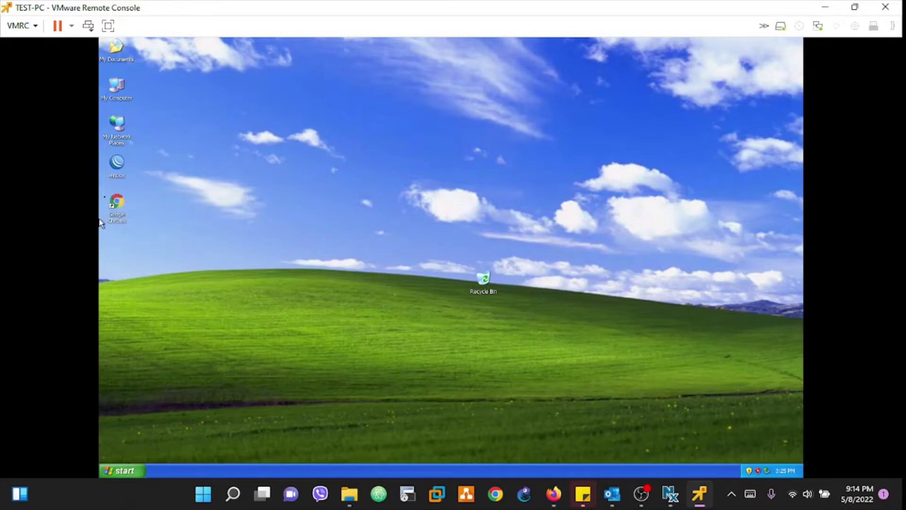
left_click(119, 214)
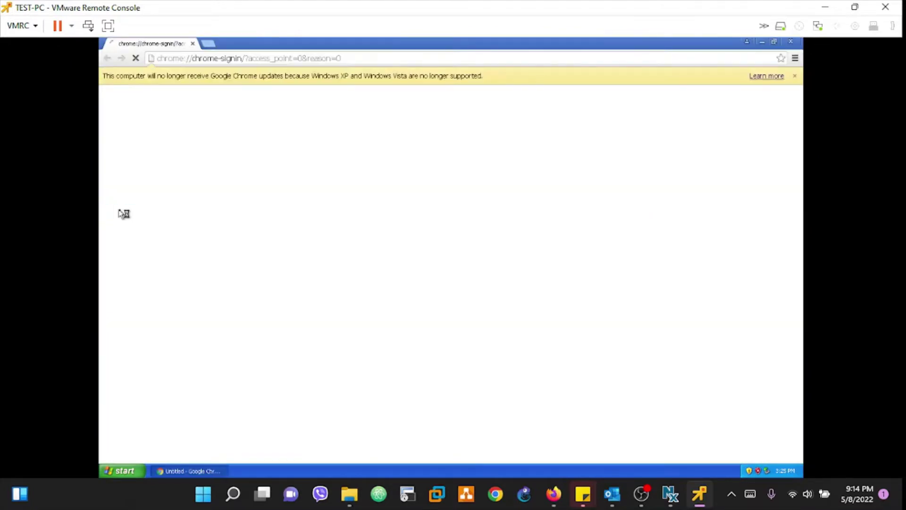
left_click(795, 76)
left_click(210, 58)
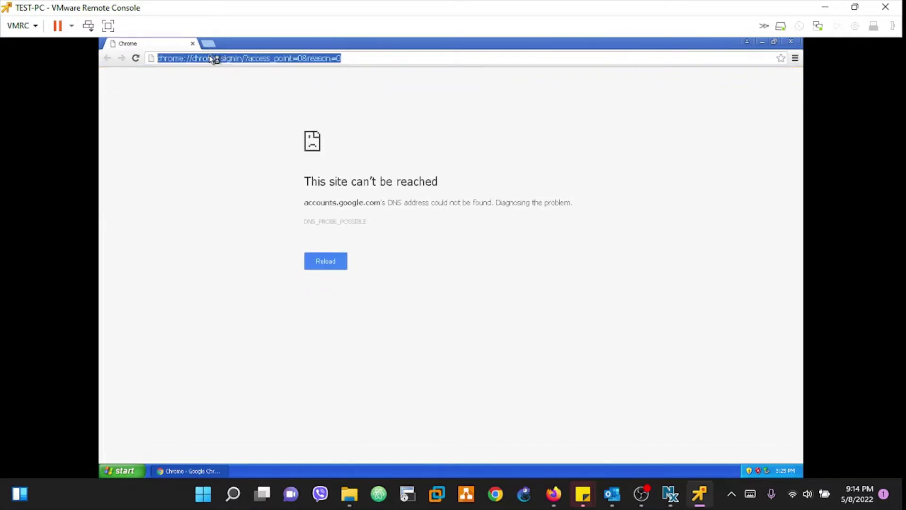
type("https:/")
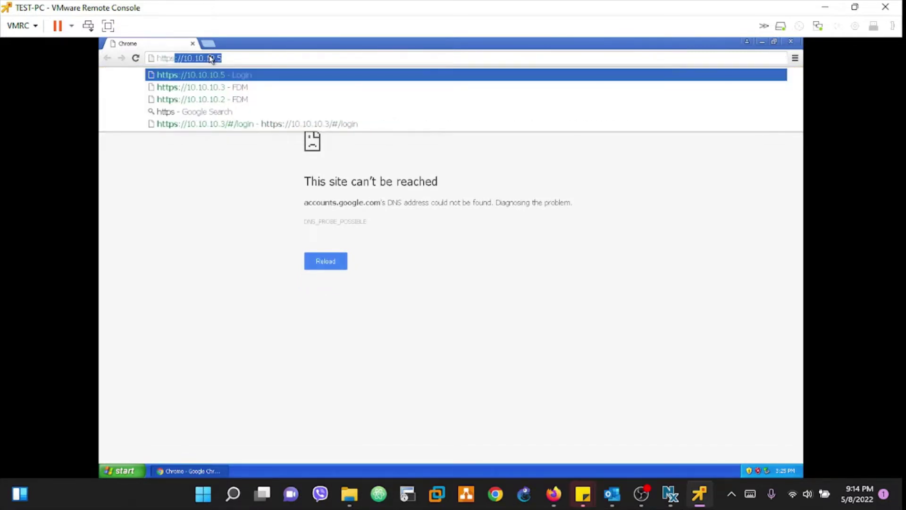
type("/")
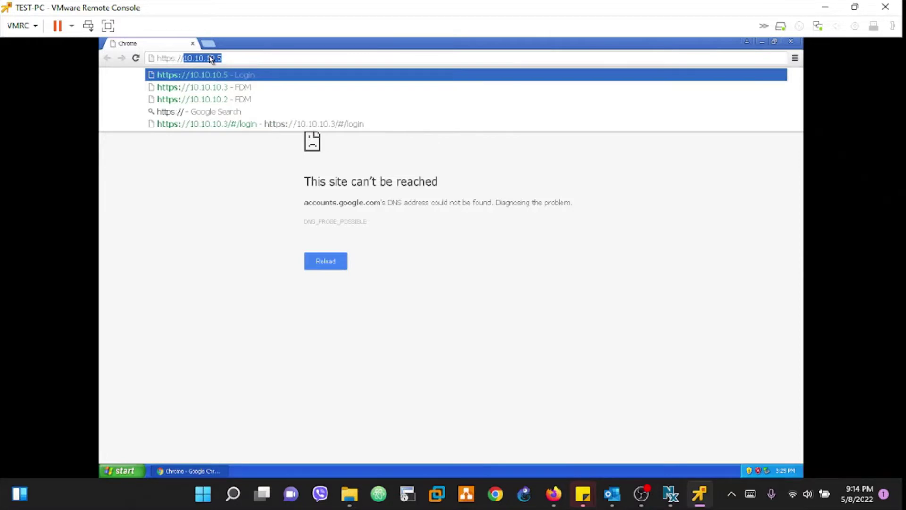
key("Right")
key("BackSpace")
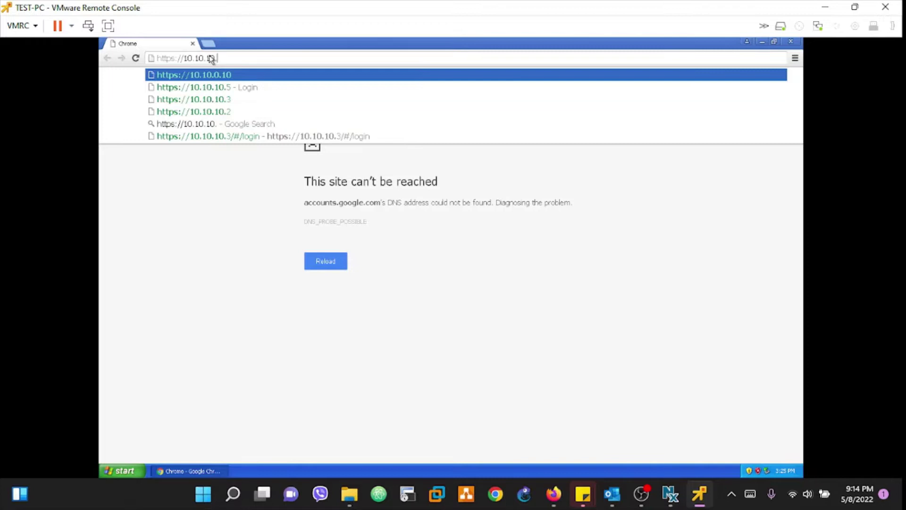
type("1")
key("Return")
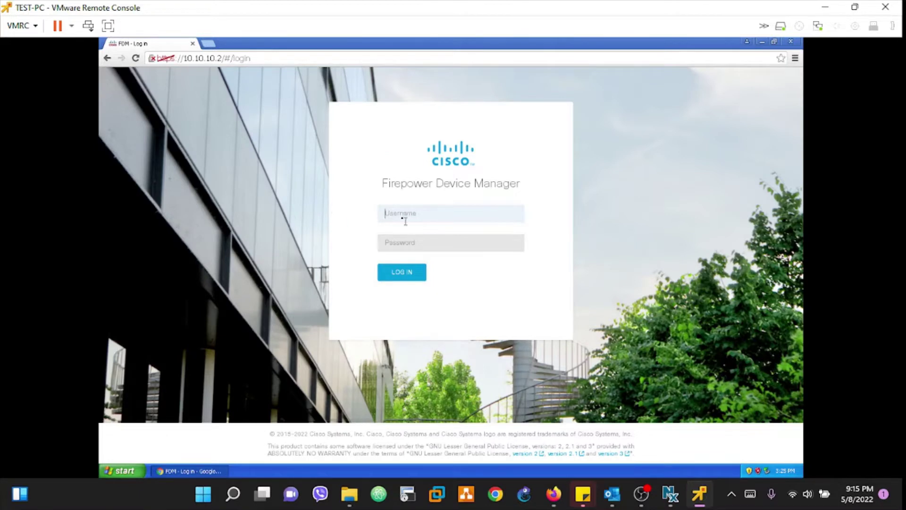
Sign in as admin with the account password
type("admin")
key("Tab")
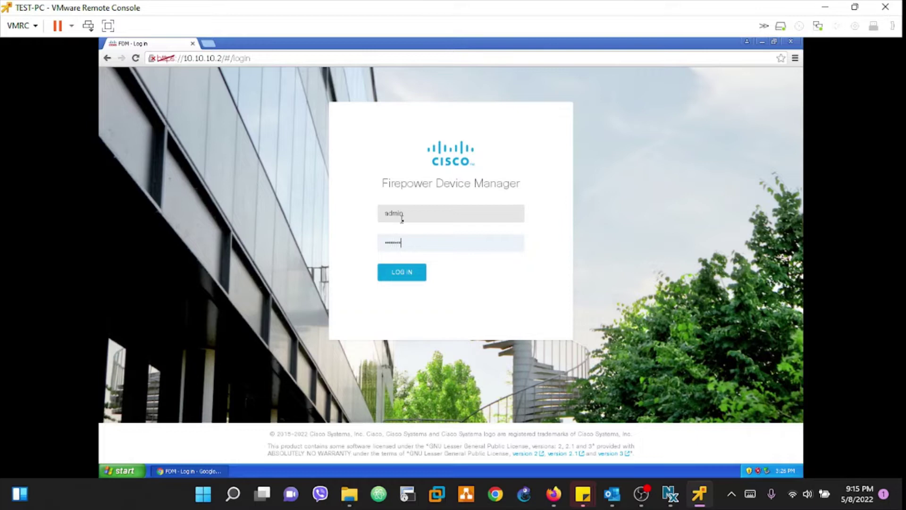
key("Return")
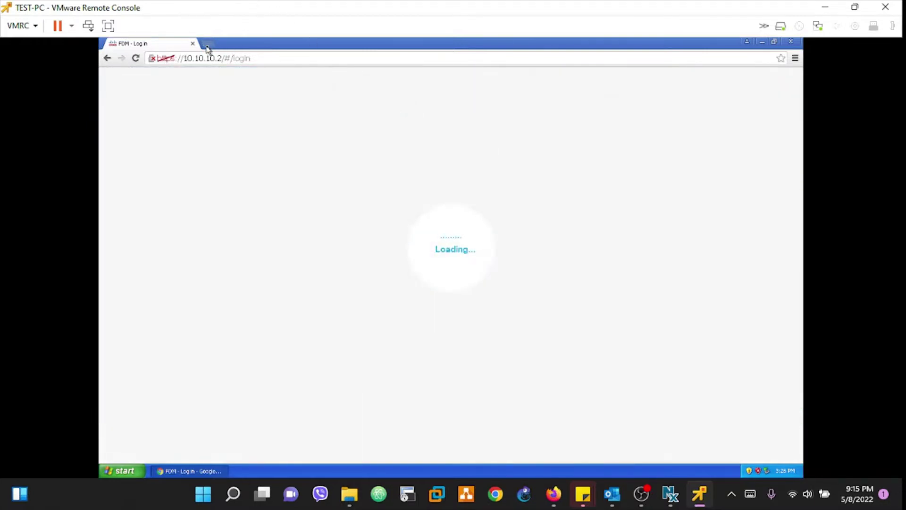
Load the second firewall at 10.10.10.3 in a new browser tab
left_click(208, 44)
type("10.")
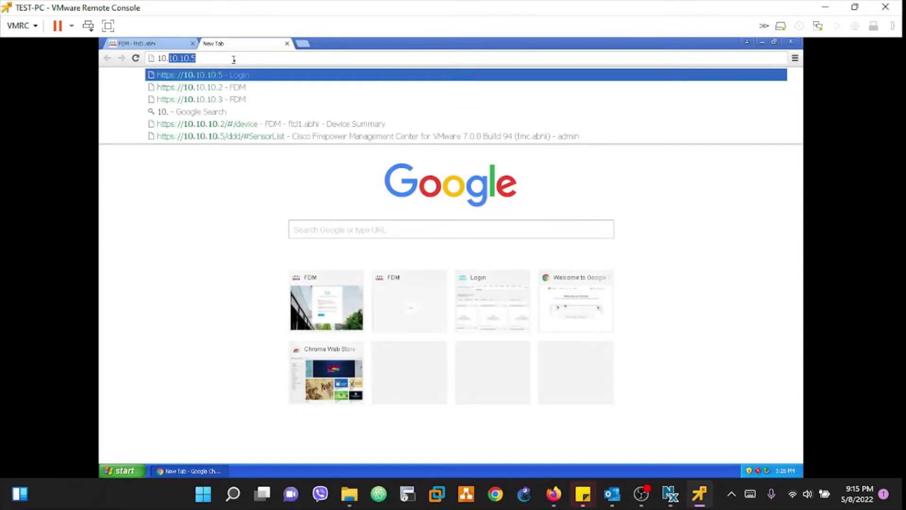
type("10.10.3")
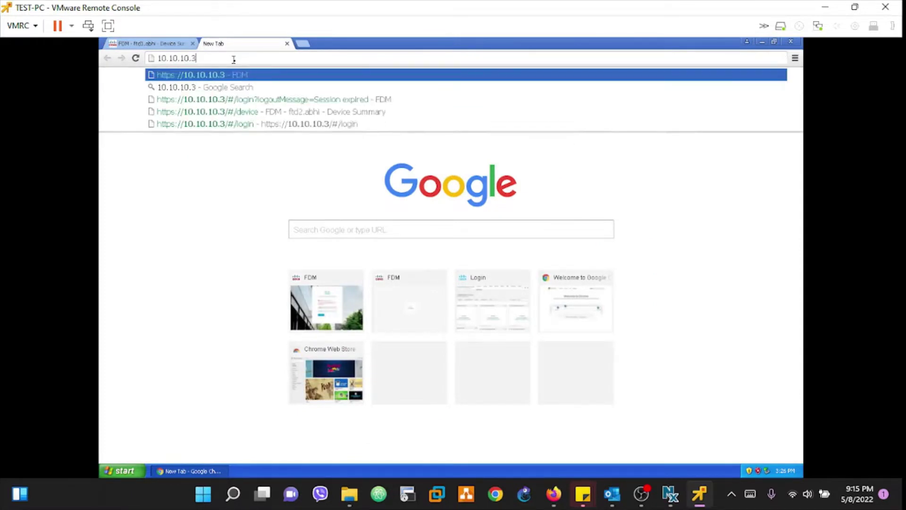
key("Return")
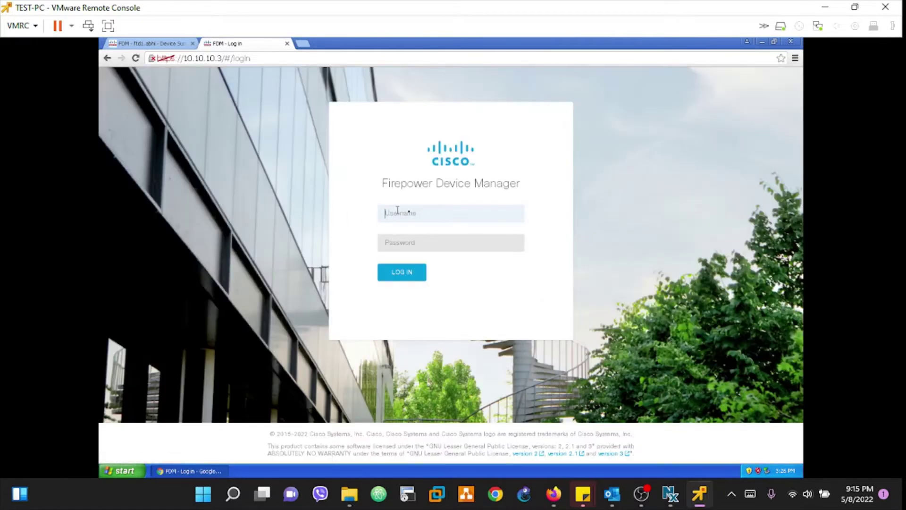
Sign in there as admin, go full screen, and return to the ftd1.abhi dashboard
type("admin")
key("Tab")
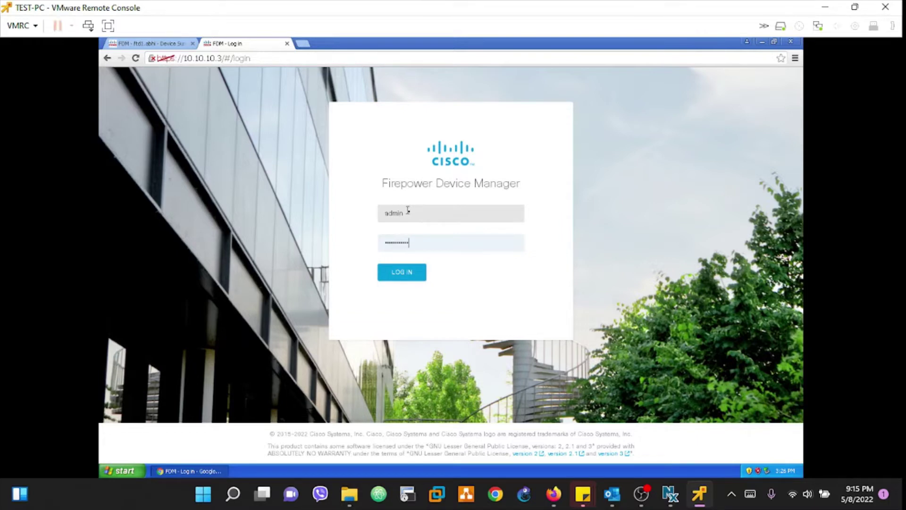
key("Return")
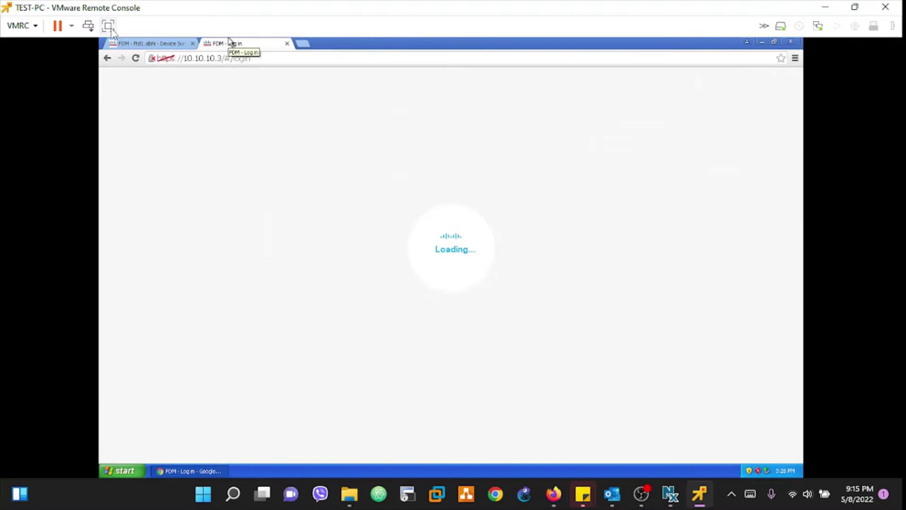
left_click(109, 26)
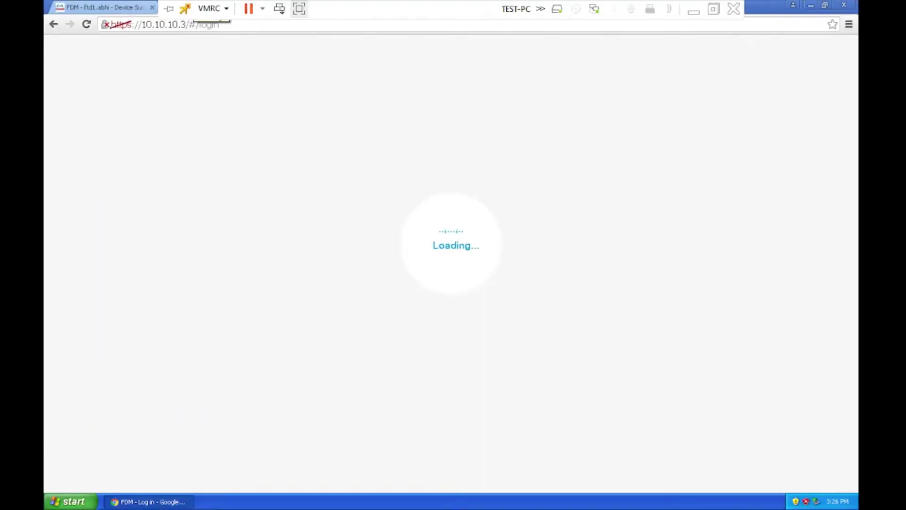
left_click(109, 7)
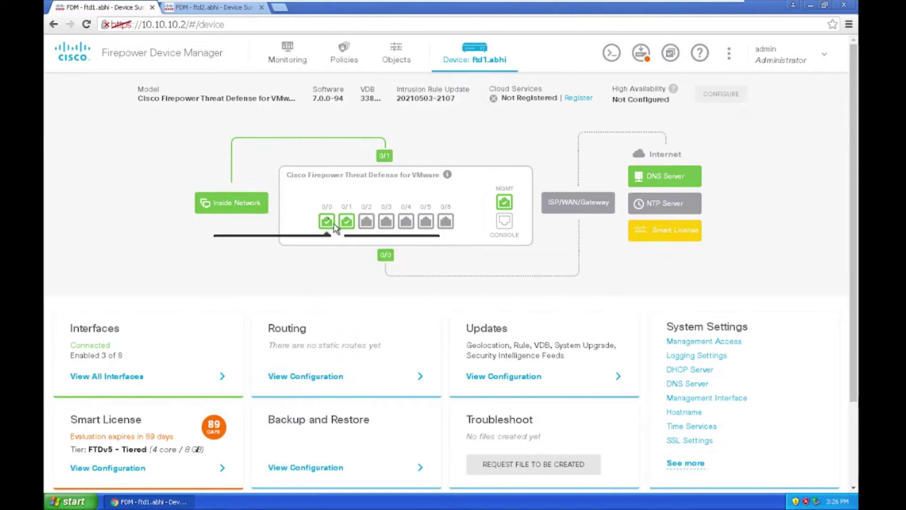
mouse_move(511, 209)
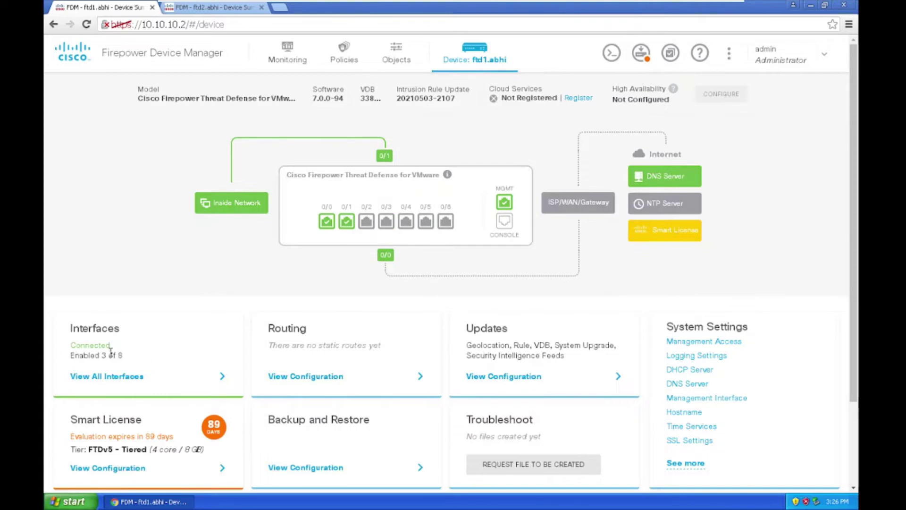
scroll(113, 359, "down", 2)
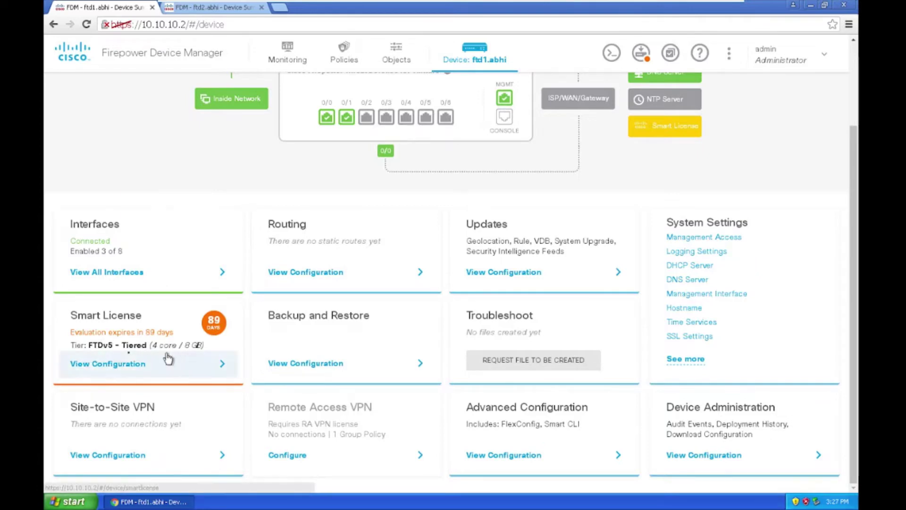
left_click(112, 375)
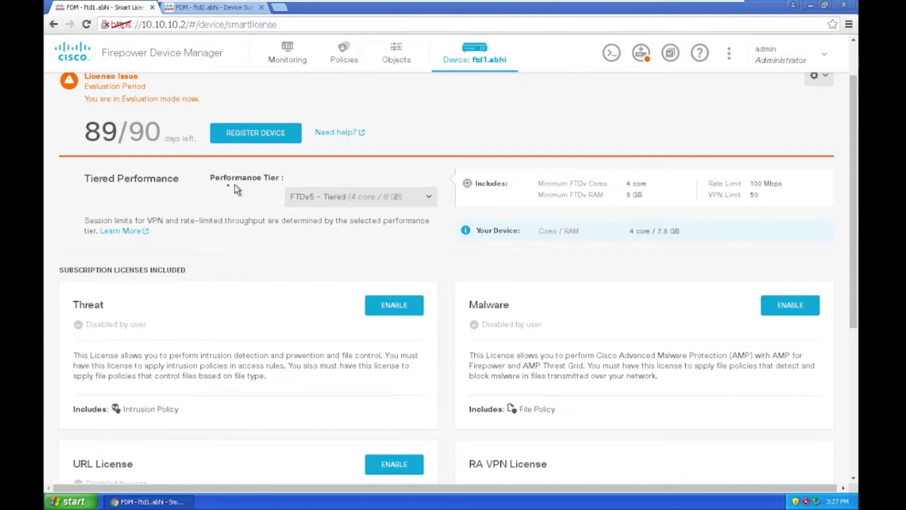
left_click(340, 199)
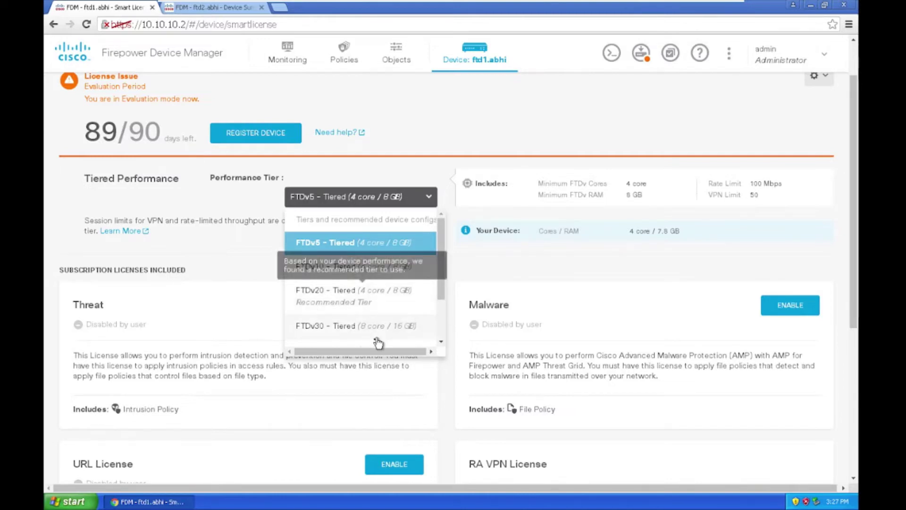
scroll(349, 307, "down", 1)
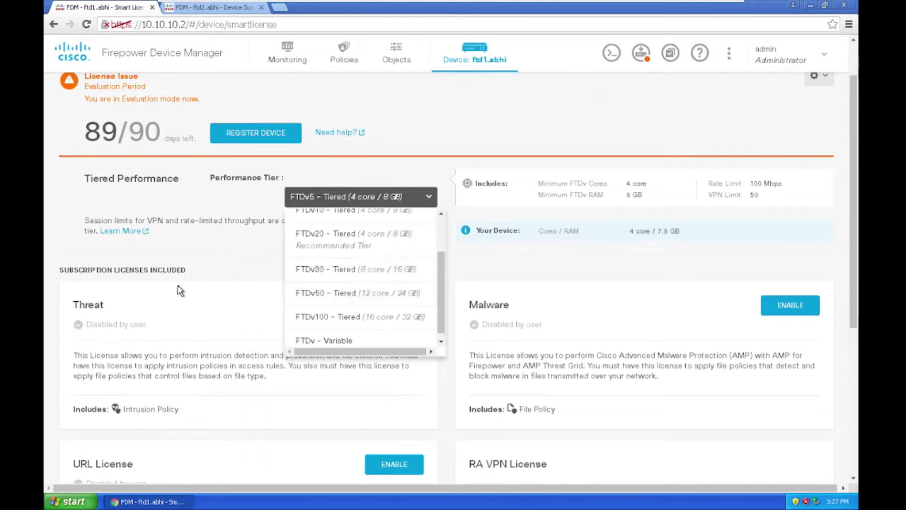
scroll(194, 254, "up", 1)
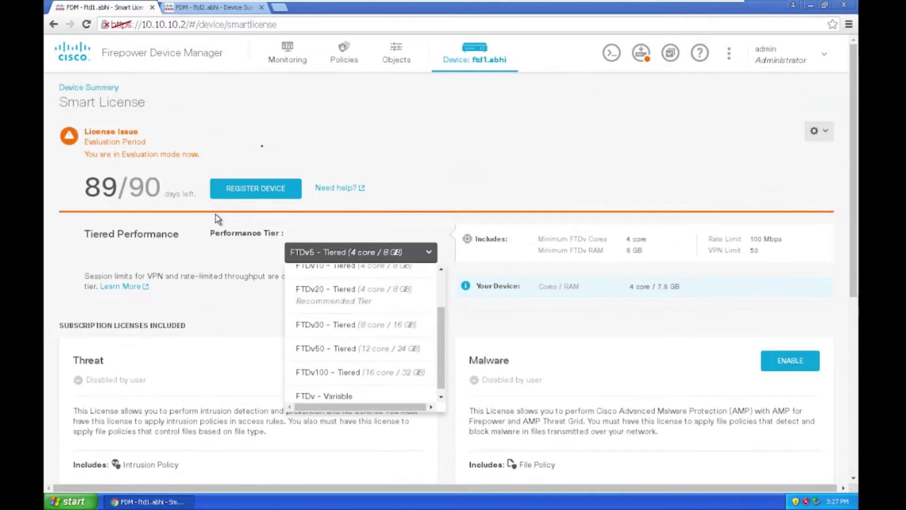
left_click(498, 51)
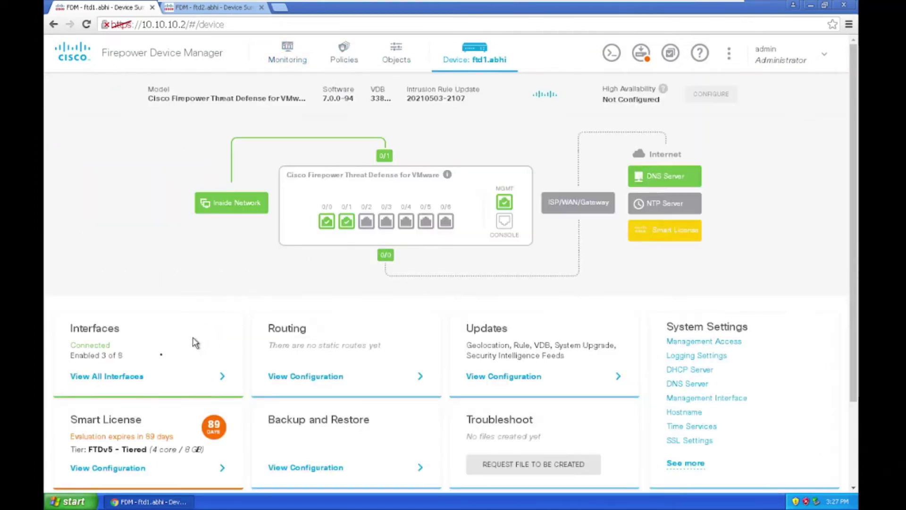
Show ftd1.abhi's Interfaces page listing all 8 interfaces
left_click(99, 380)
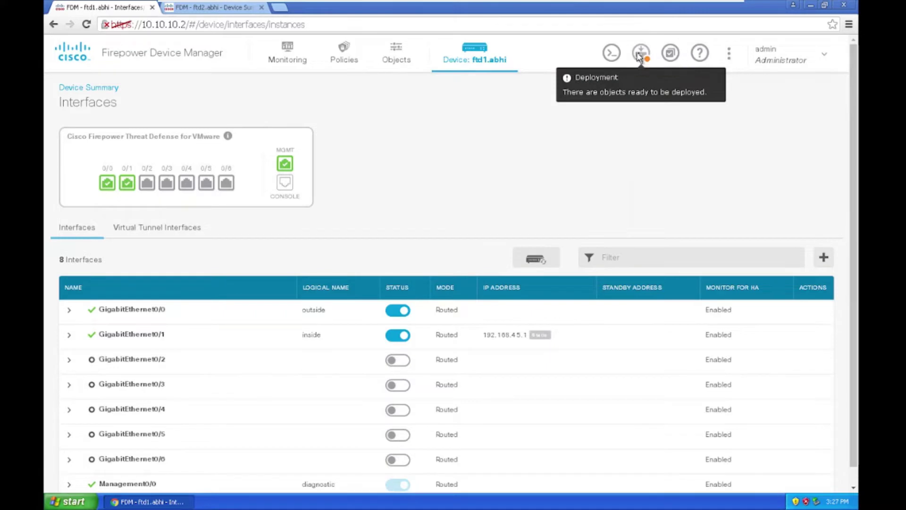
Review ftd1's Pending Changes list
left_click(641, 53)
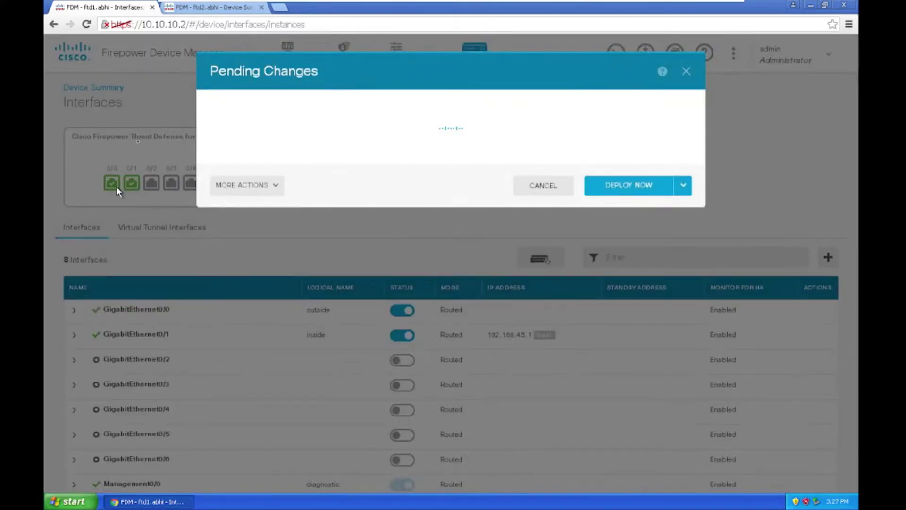
scroll(455, 330, "down", 15)
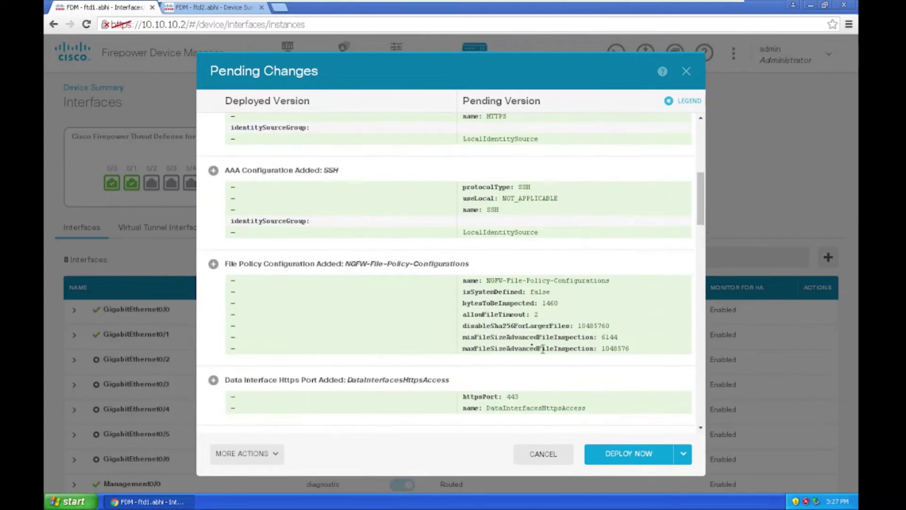
scroll(519, 292, "down", 3)
scroll(566, 321, "down", 1)
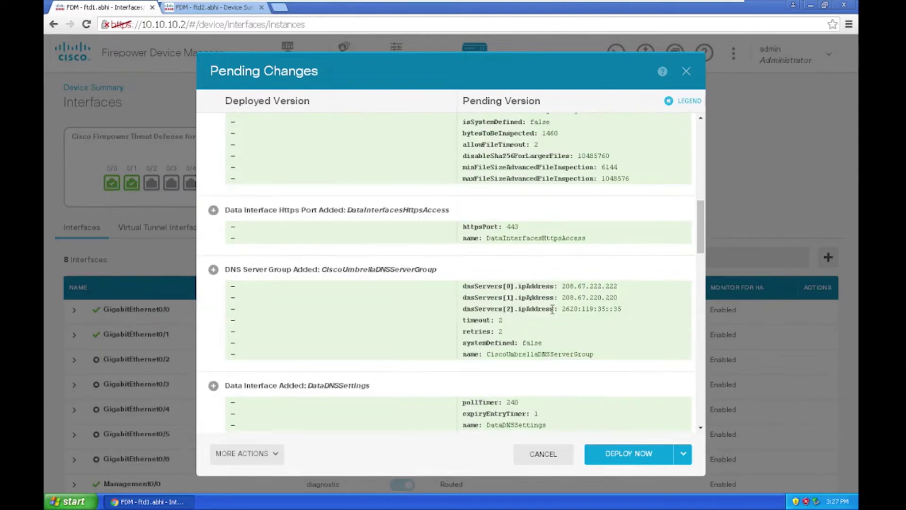
scroll(535, 273, "up", 10)
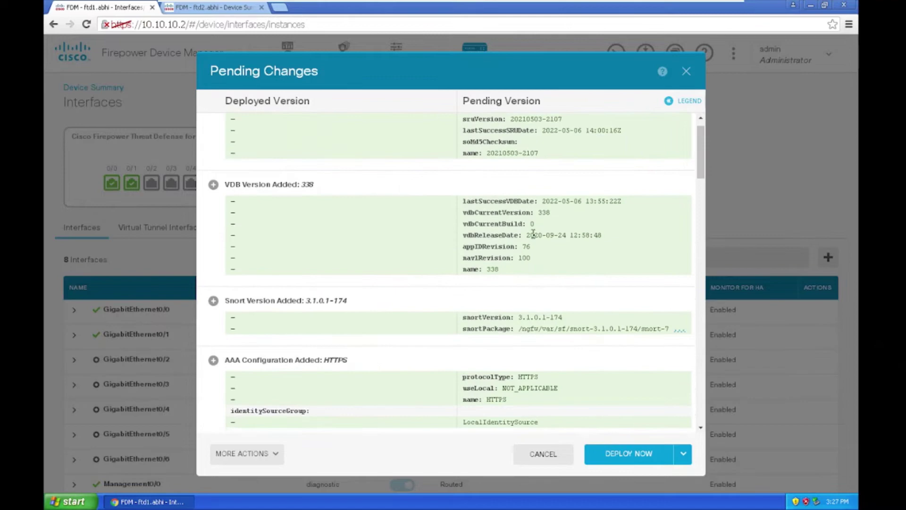
scroll(532, 274, "up", 1)
scroll(524, 292, "down", 20)
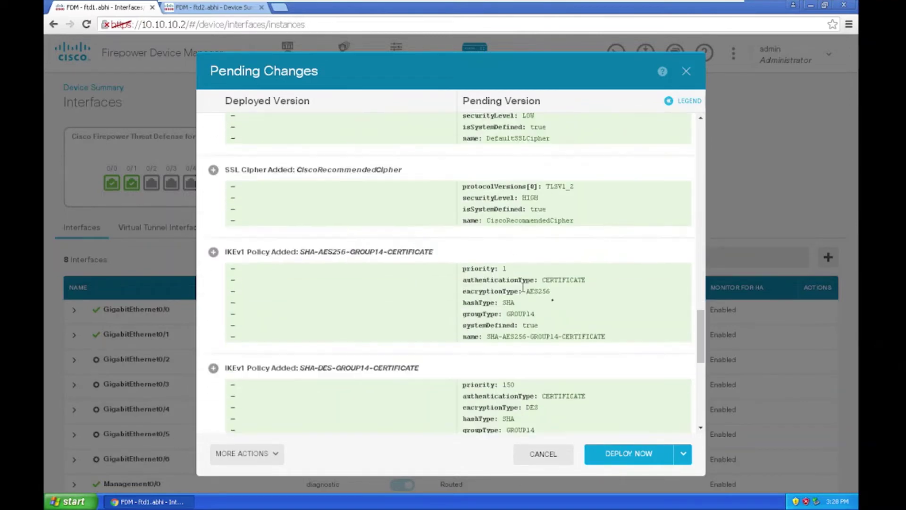
Deploy the pending changes to ftd1, confirm, and switch to the ftd2.abhi dashboard
left_click(626, 455)
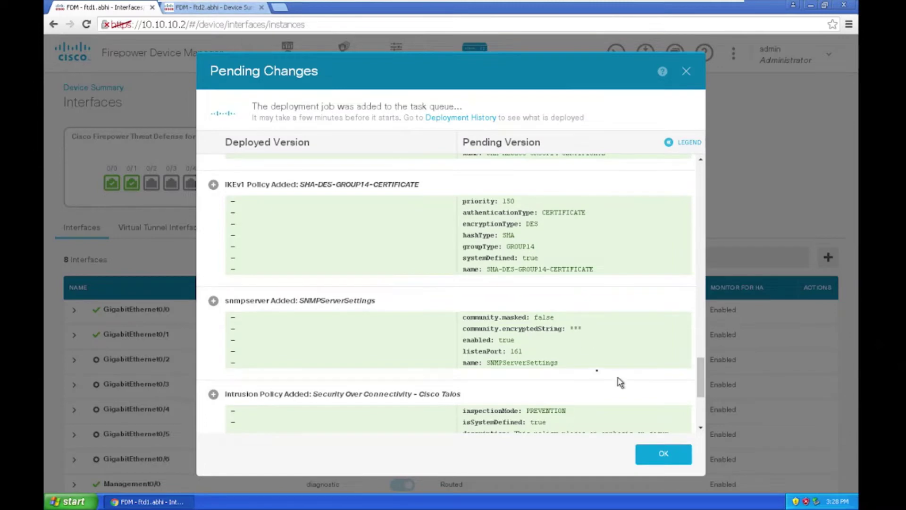
scroll(594, 373, "down", 4)
scroll(593, 373, "down", 2)
scroll(596, 368, "up", 10)
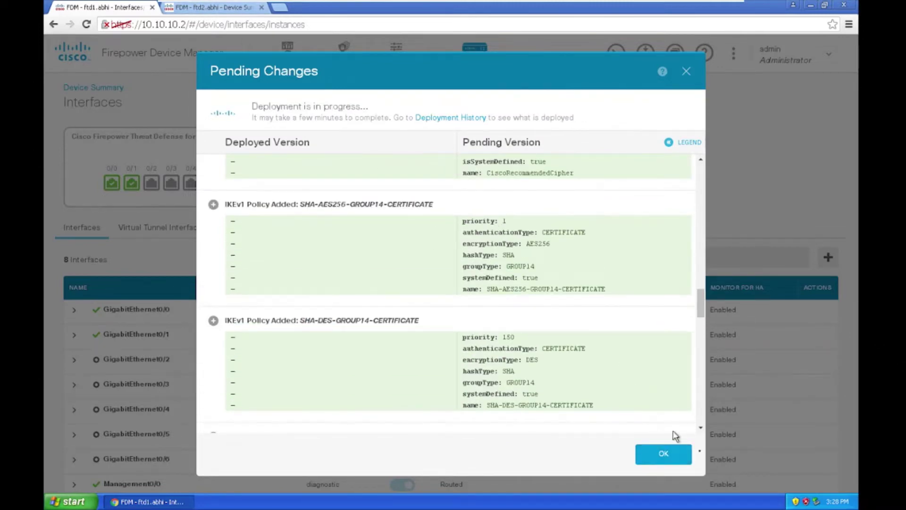
left_click(673, 462)
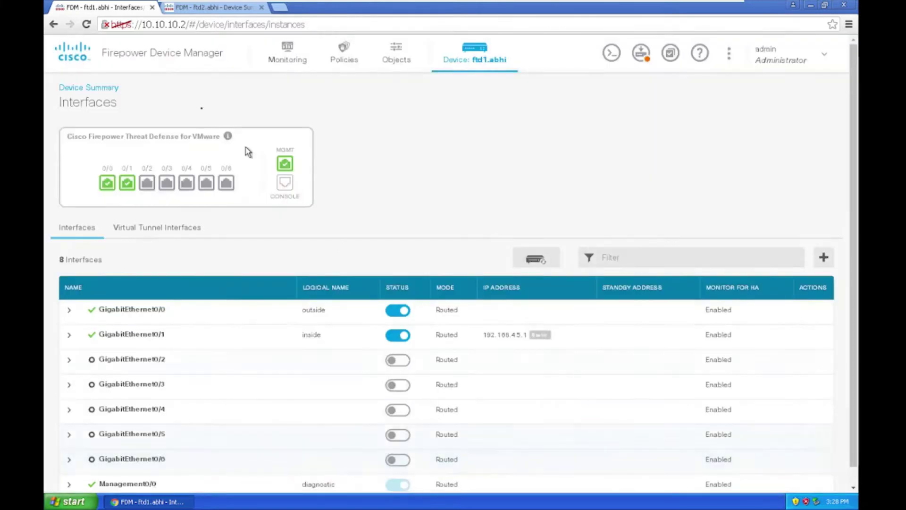
left_click(186, 8)
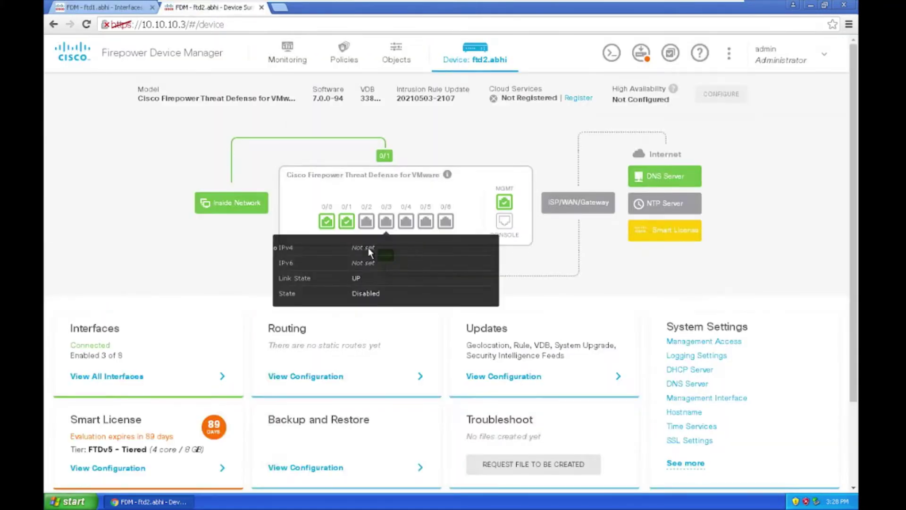
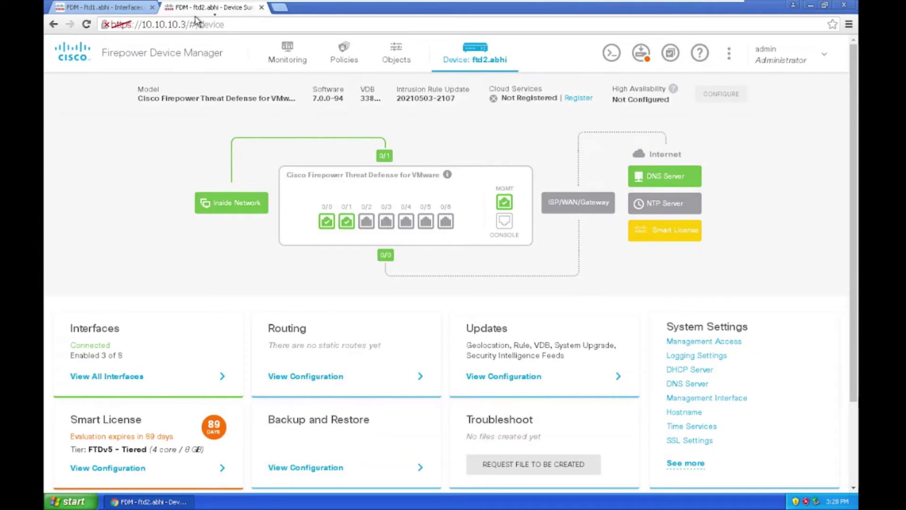
Review ftd2.abhi's pending changes in Device Manager, deploy them now, and open a new browser tab
scroll(162, 375, "down", 2)
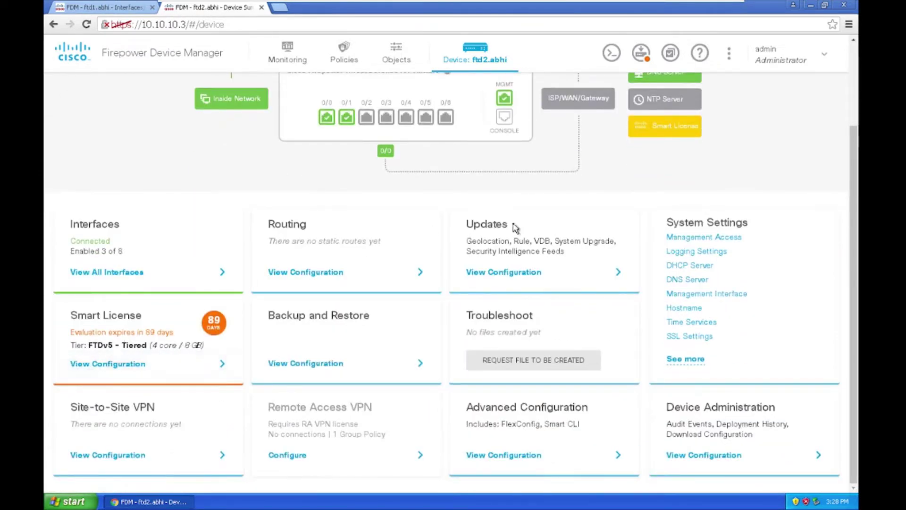
scroll(513, 228, "up", 2)
mouse_move(504, 203)
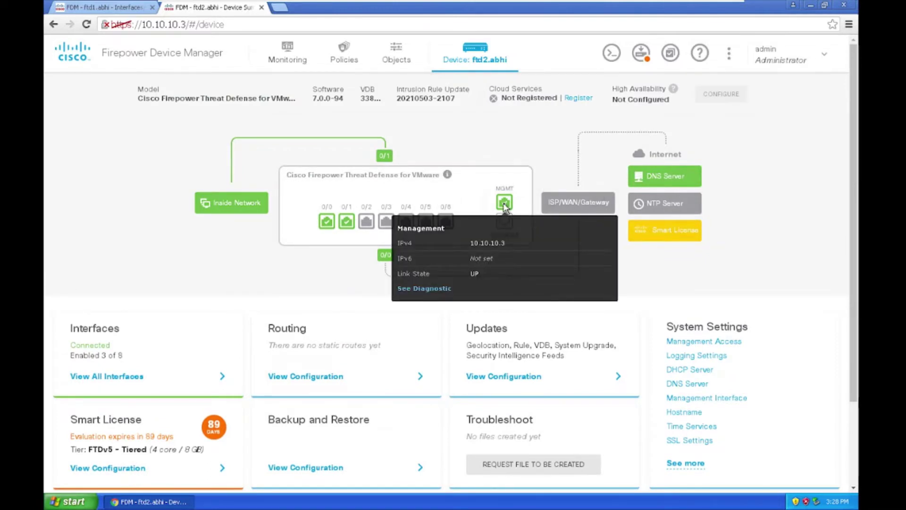
left_click(636, 57)
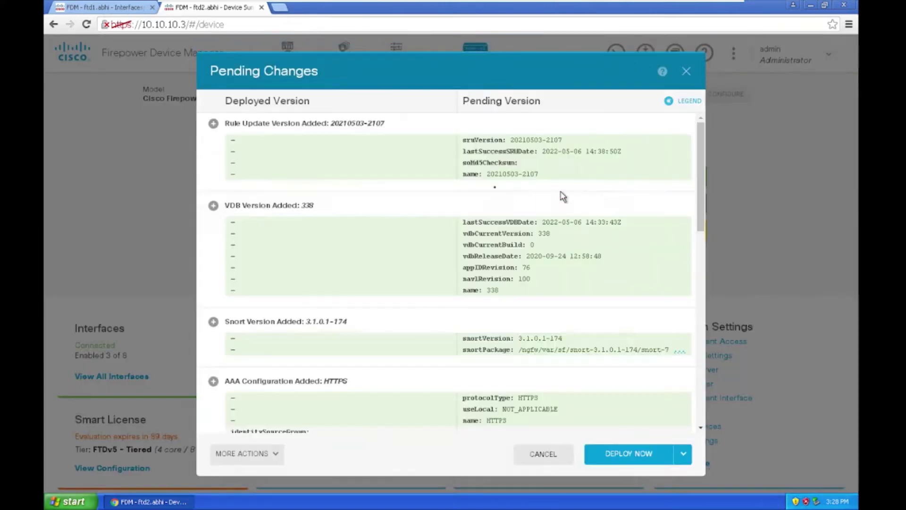
scroll(461, 283, "down", 15)
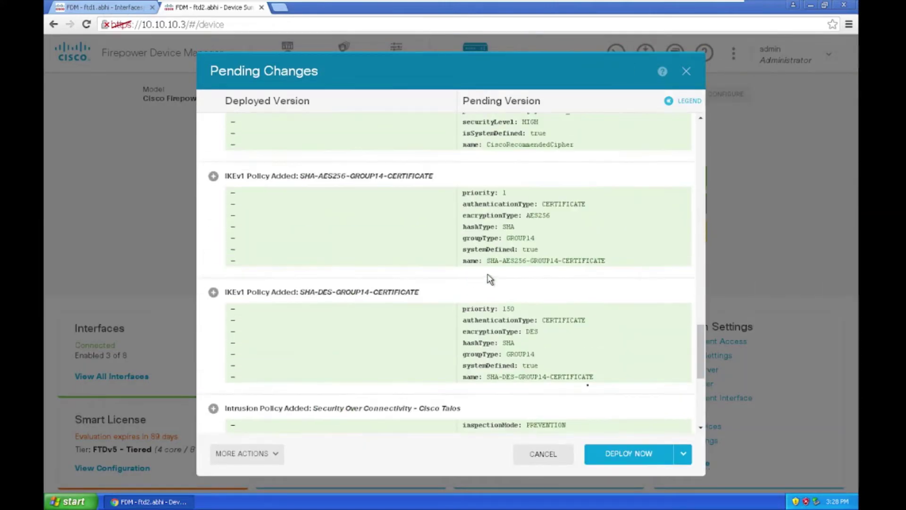
left_click(629, 451)
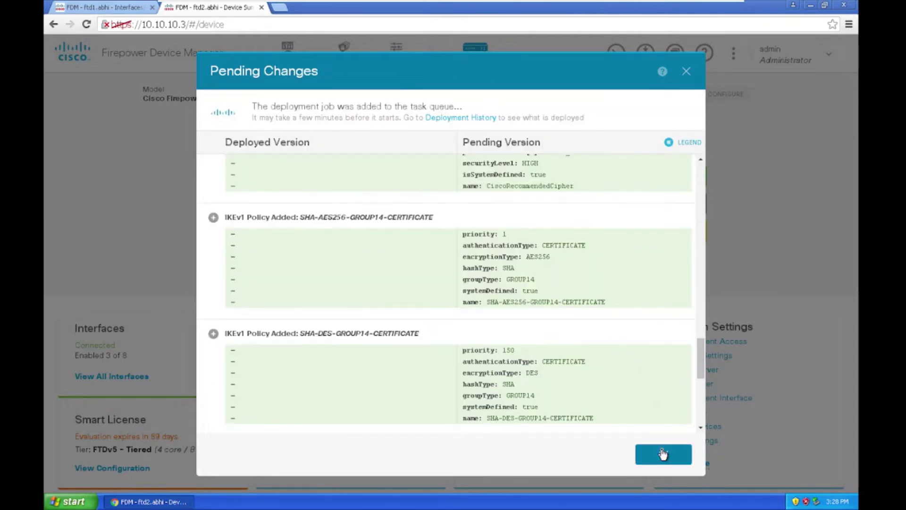
left_click(663, 454)
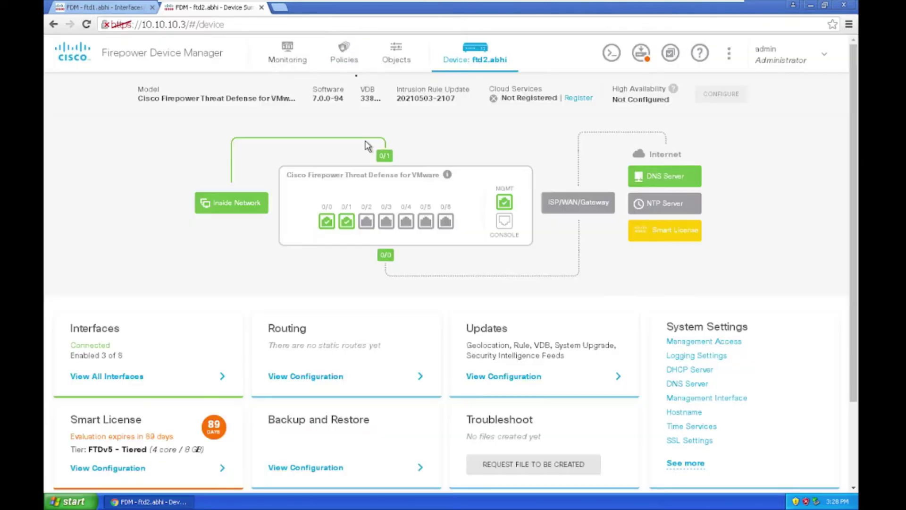
left_click(280, 8)
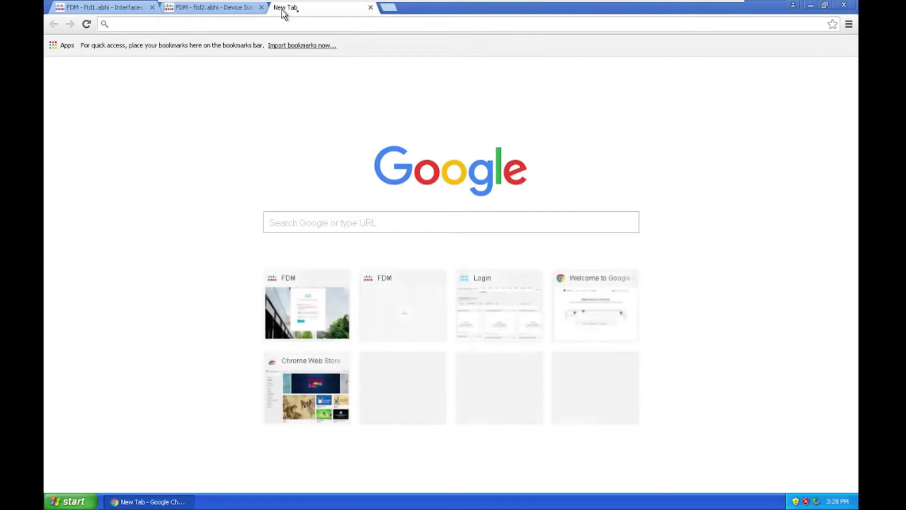
type("10.1")
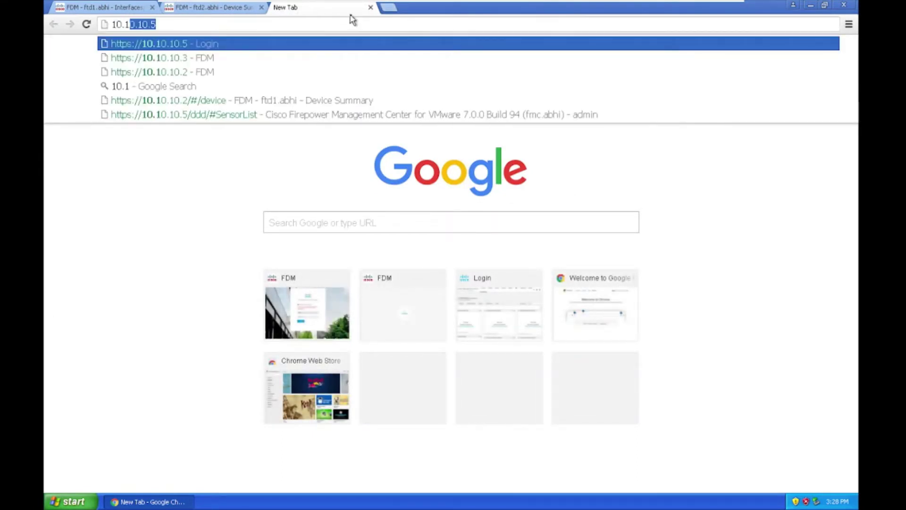
key("Return")
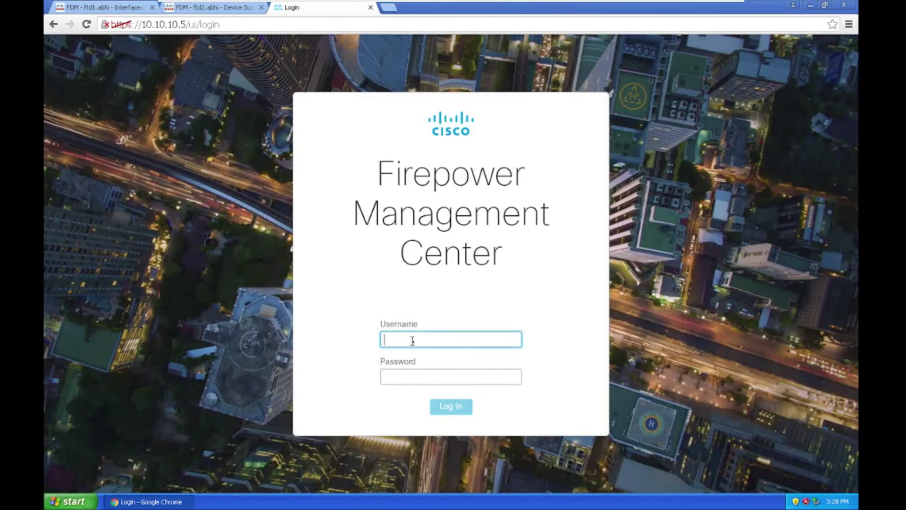
key("Tab")
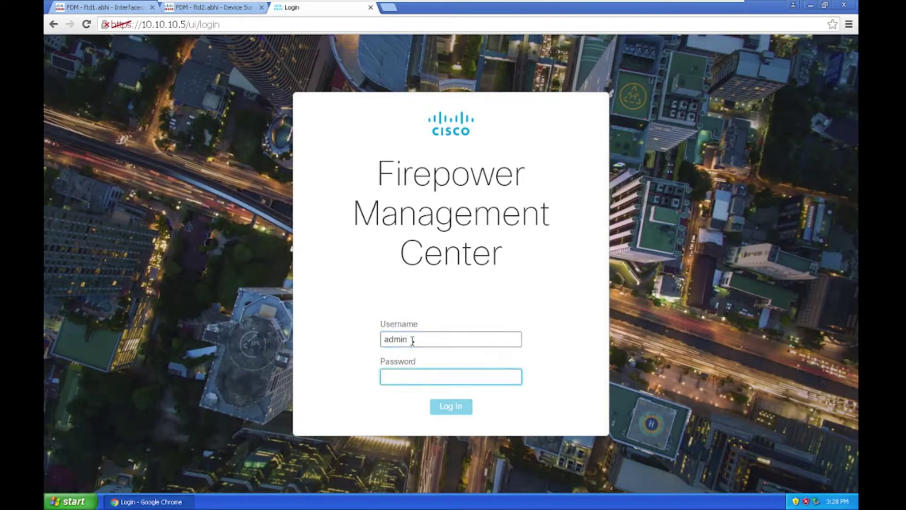
type("A")
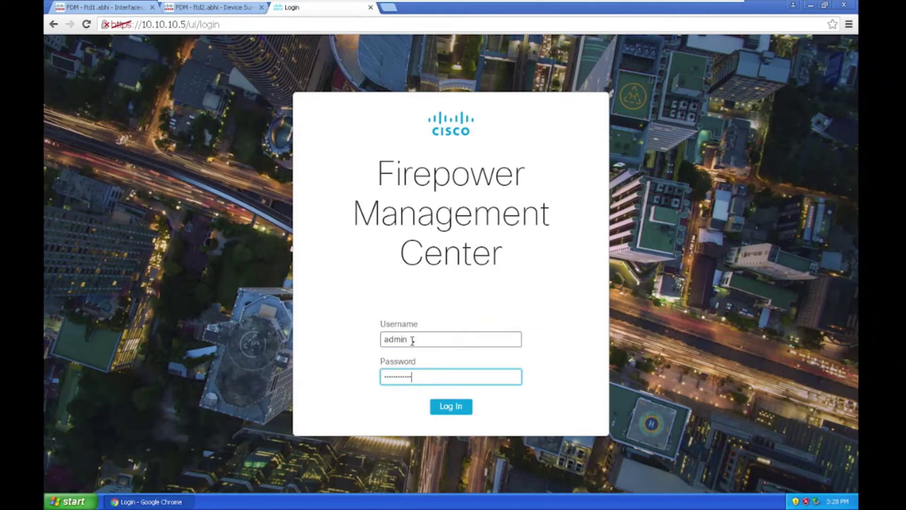
key("Return")
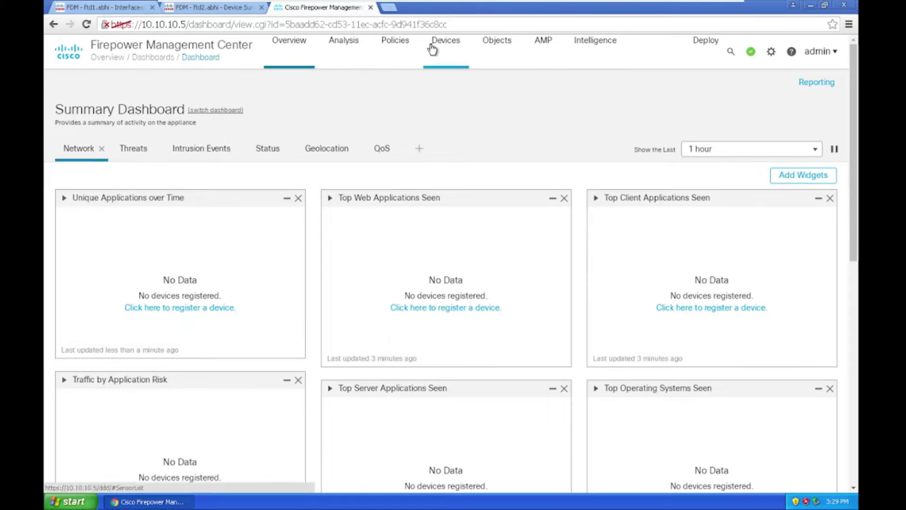
Open the empty Device Management list, then review the ftd2 and ftd1 tabs, ending on ftd1 Interfaces
mouse_move(453, 50)
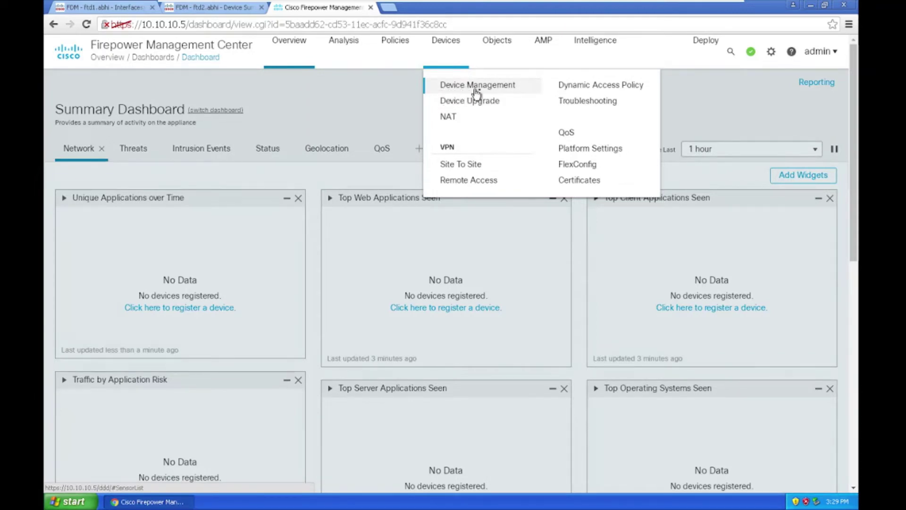
left_click(492, 91)
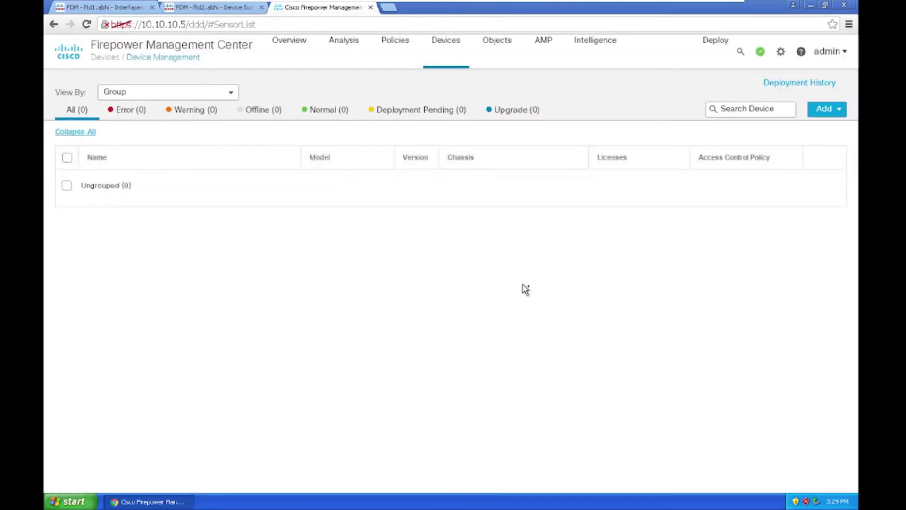
left_click(103, 9)
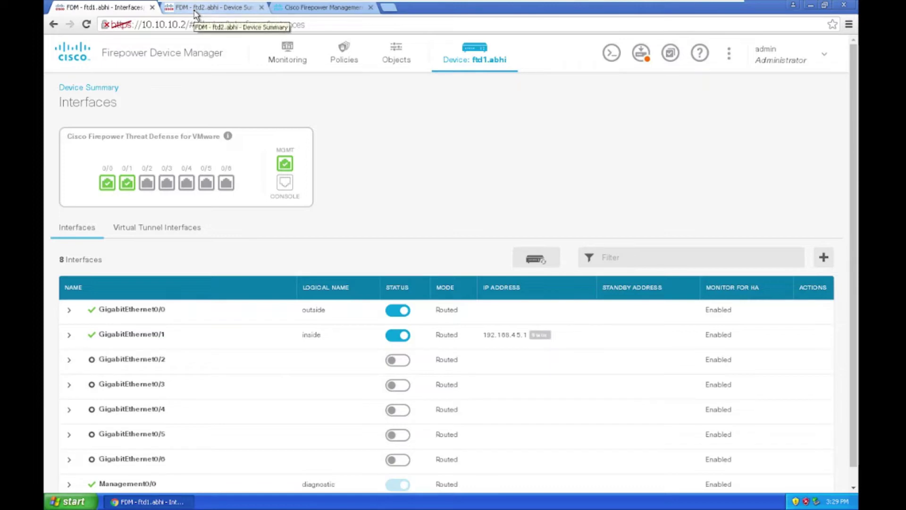
left_click(307, 10)
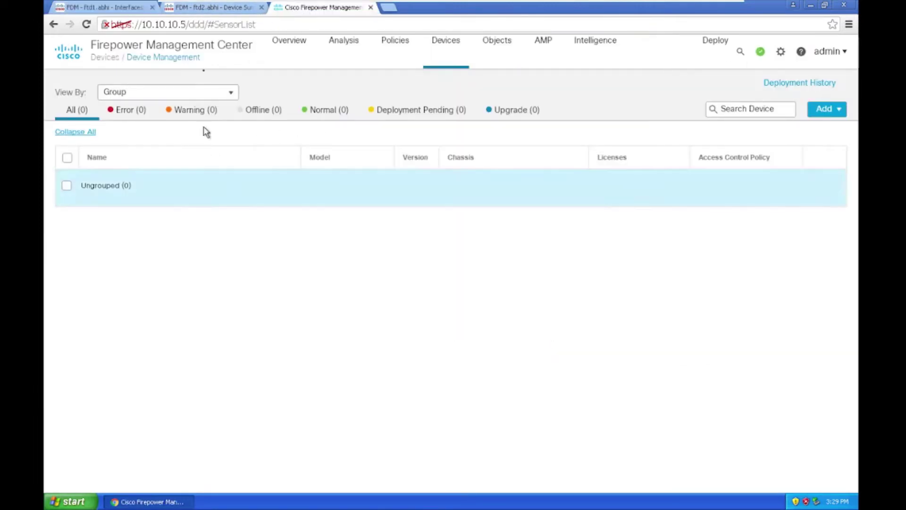
left_click(94, 6)
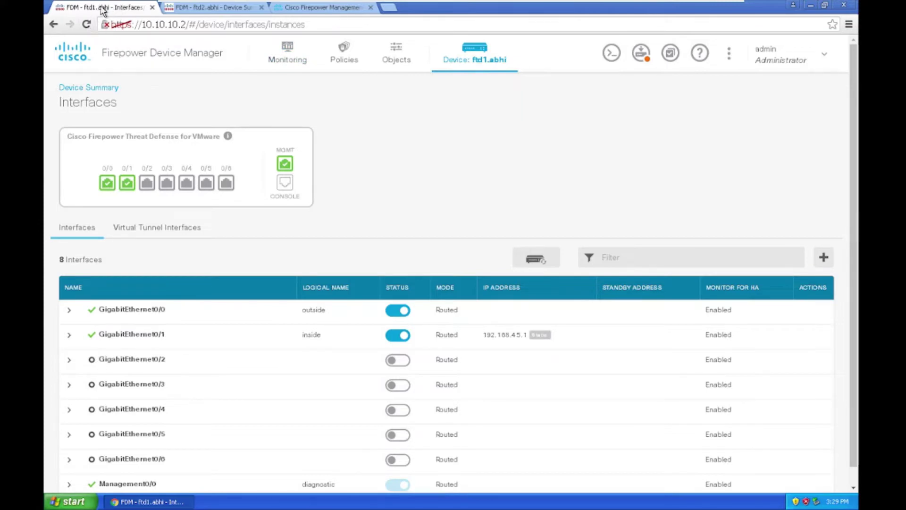
left_click(191, 10)
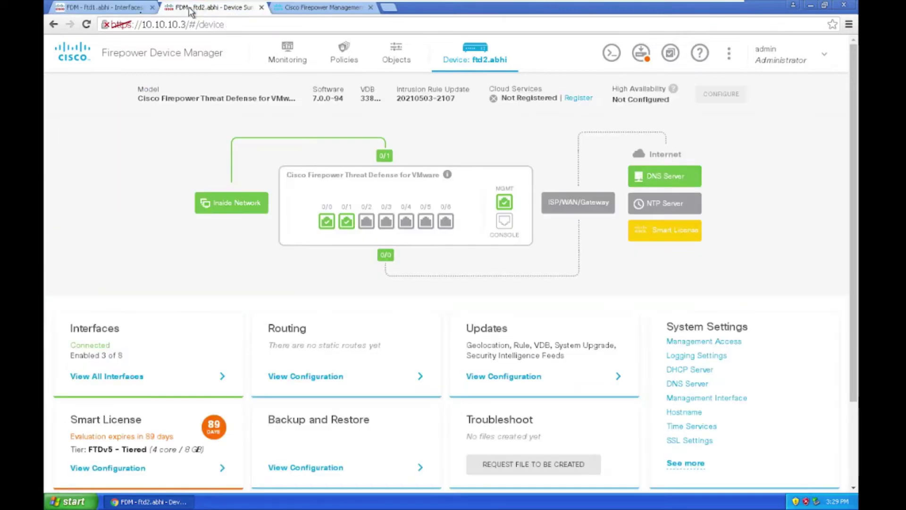
left_click(97, 10)
Minimize the remote console and open the FTD-PR virtual machine's console in ESXi
mouse_move(629, 6)
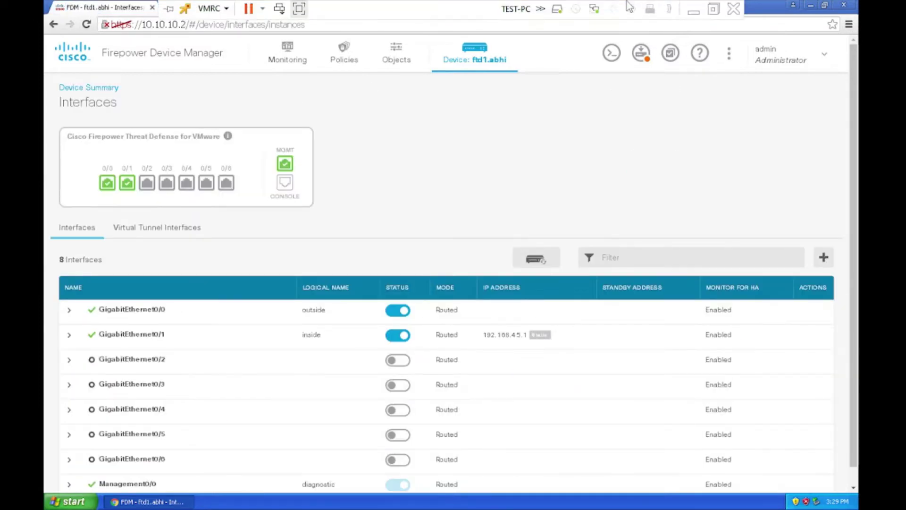
left_click(694, 13)
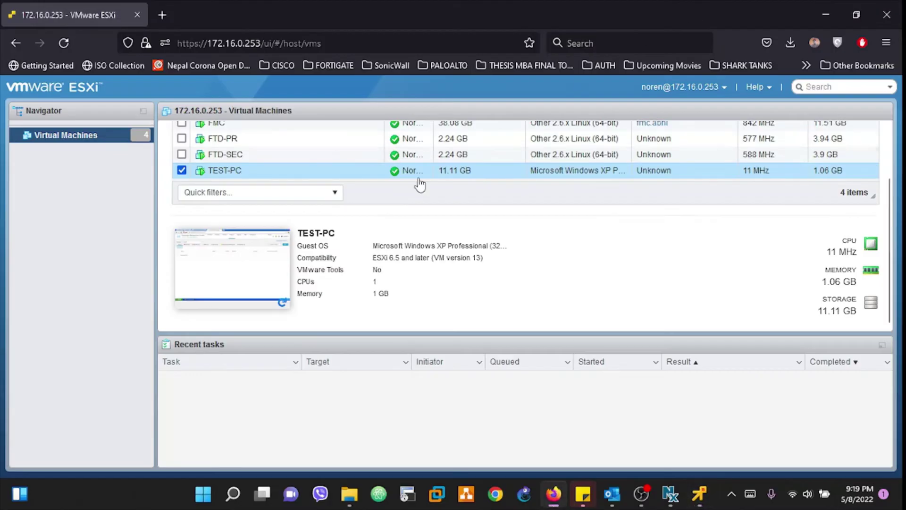
scroll(243, 244, "up", 2)
left_click(222, 202)
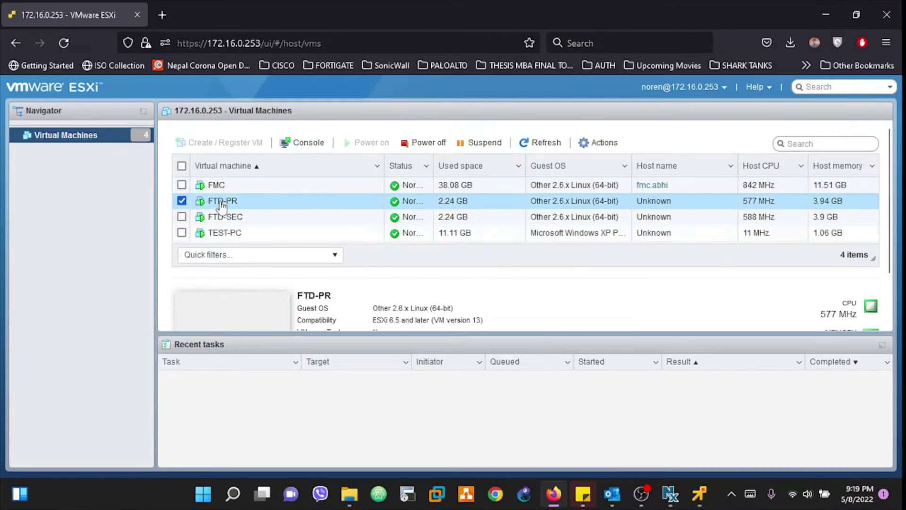
scroll(211, 318, "down", 2)
left_click(239, 254)
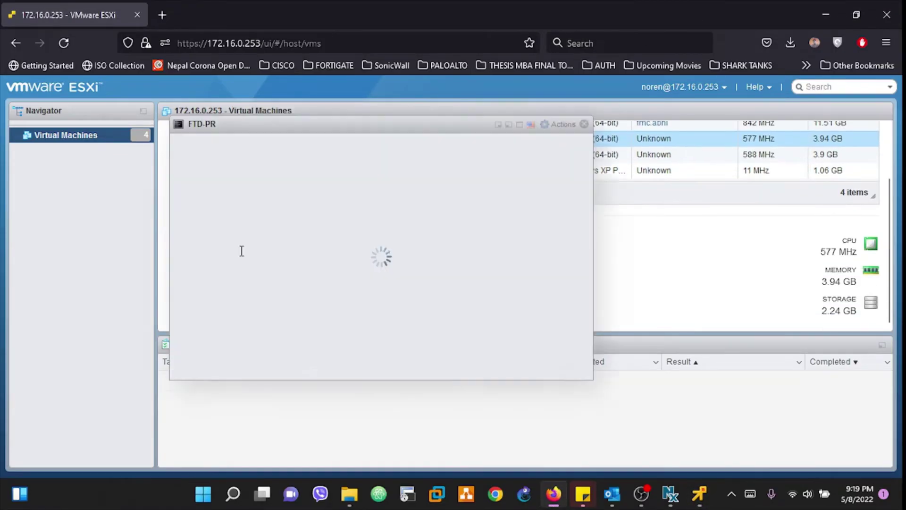
Begin the 'configure manager add' command in the FTD-PR console, restarting after a typo
key("Return")
key("Return")
key("Return")
key("Return")
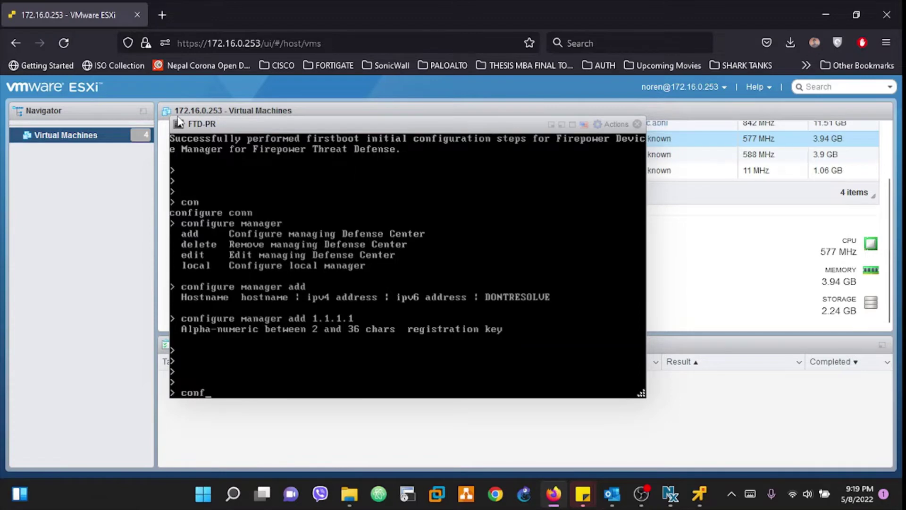
type("conf")
key("Tab")
key("Tab")
type("mana")
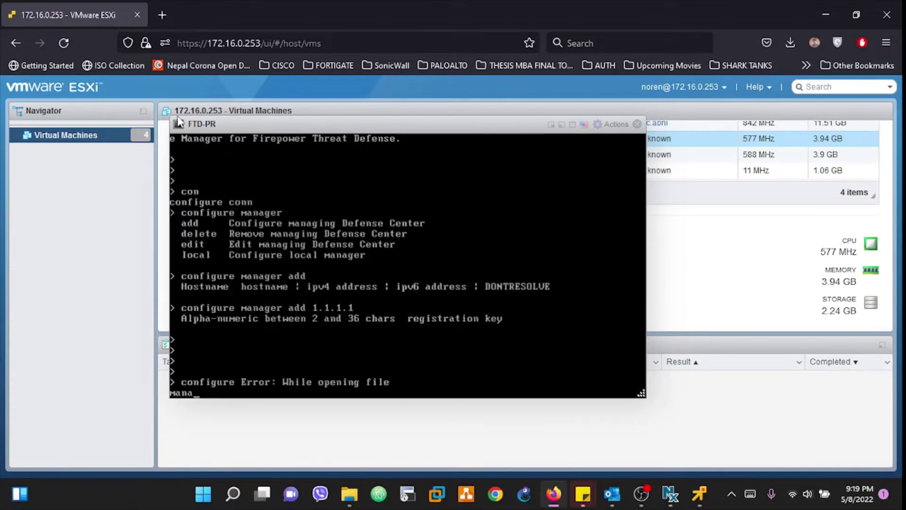
type("ger")
key("BackSpace")
key("BackSpace")
key("BackSpace")
key("BackSpace")
key("BackSpace")
key("Return")
key("Return")
key("Return")
key("Return")
key("Return")
type("c")
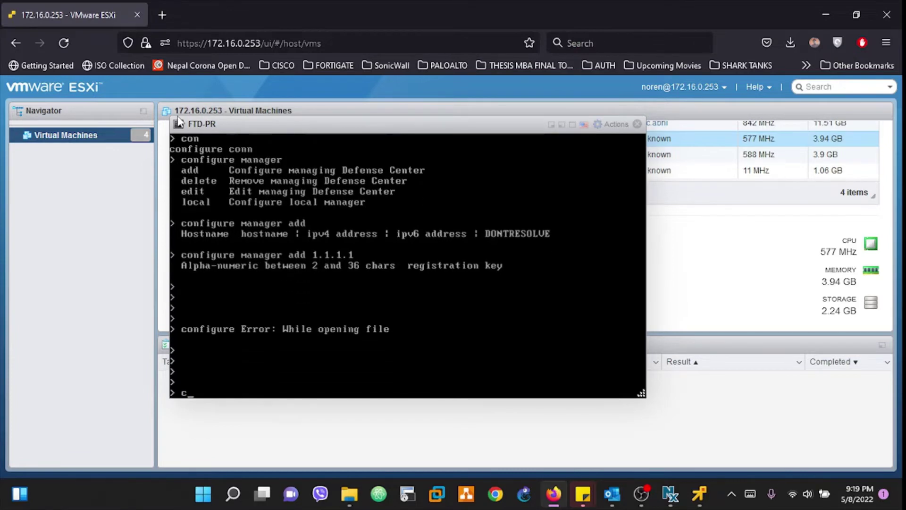
type("on")
key("Tab")
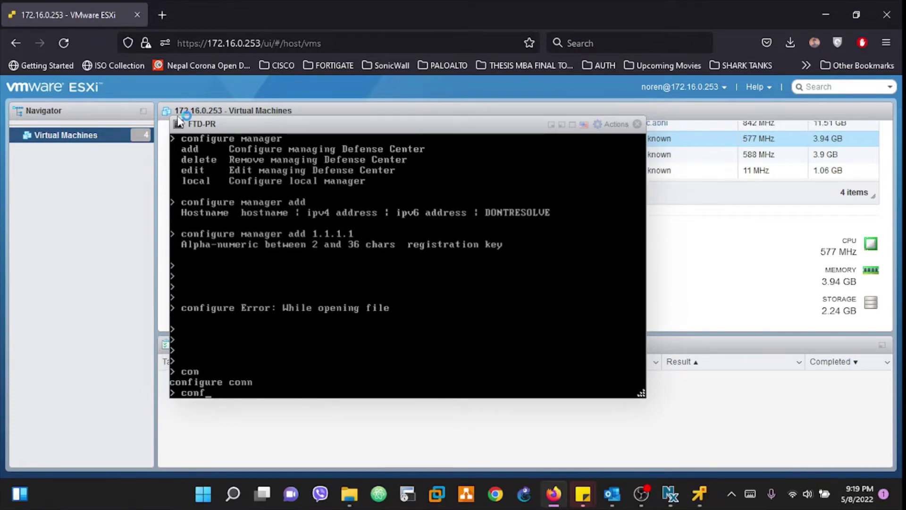
type("f")
key("Tab")
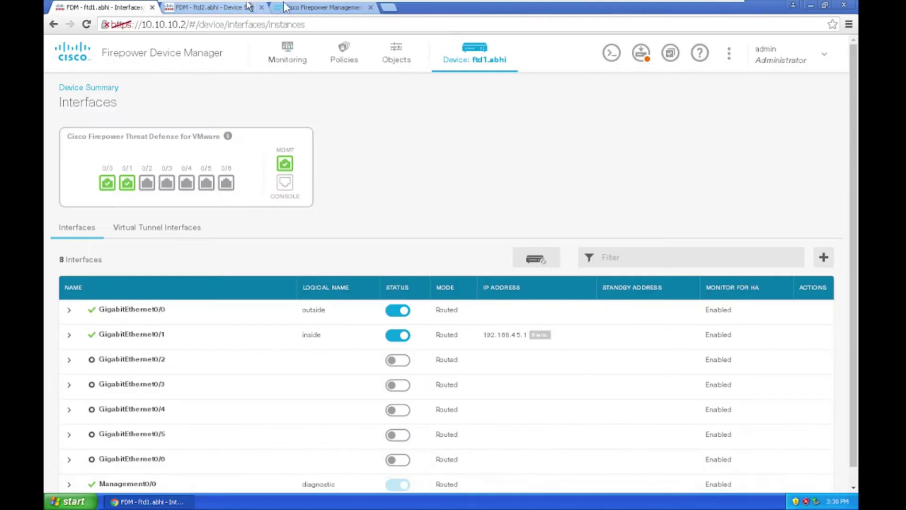
left_click(285, 6)
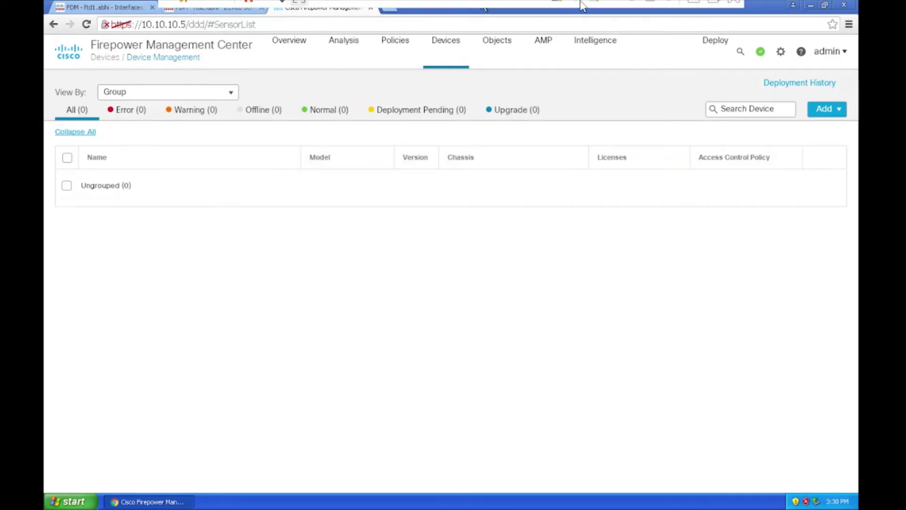
left_click(692, 8)
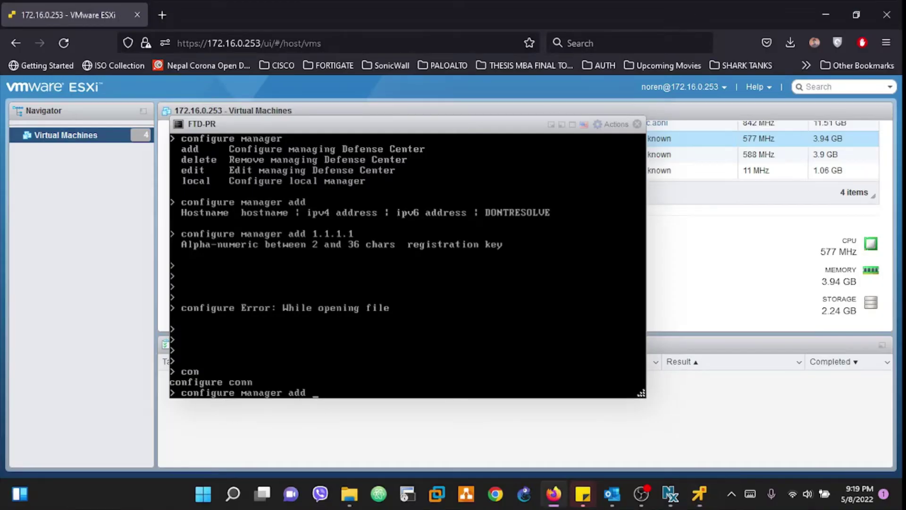
Finish the command with manager 10.10.10.5 and the registration key, confirm yes, and close the console
type("1'0")
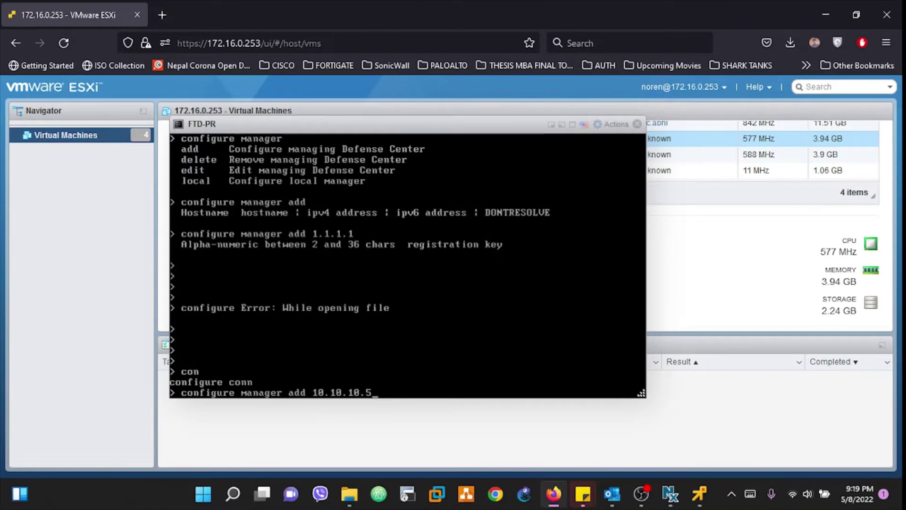
type("?")
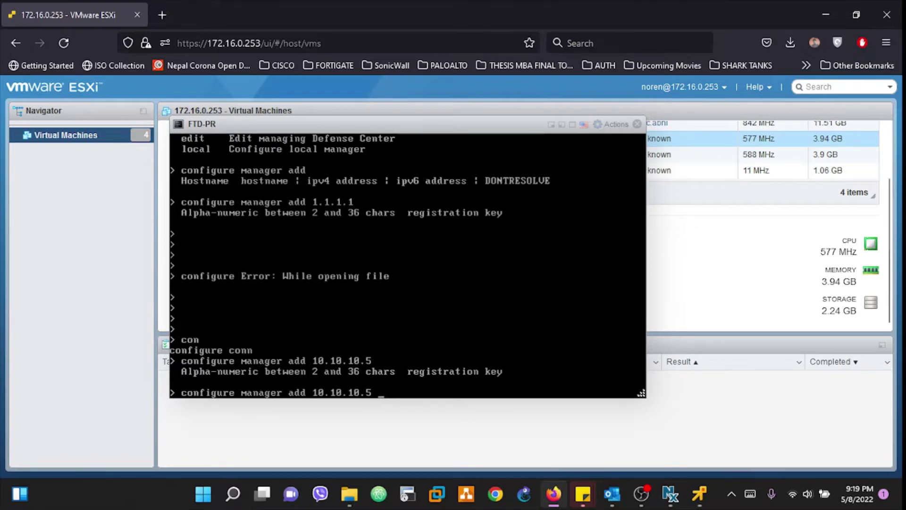
key("BackSpace")
key("BackSpace")
key("BackSpace")
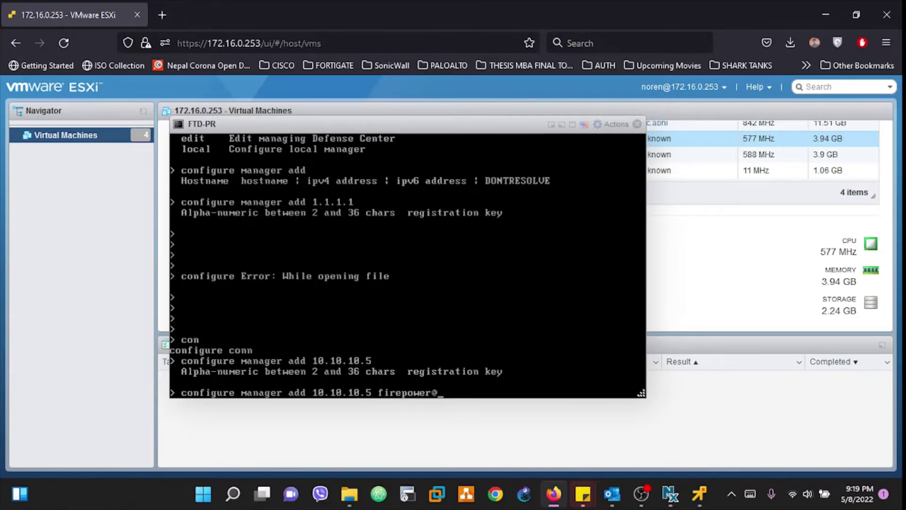
type("3")
key("Return")
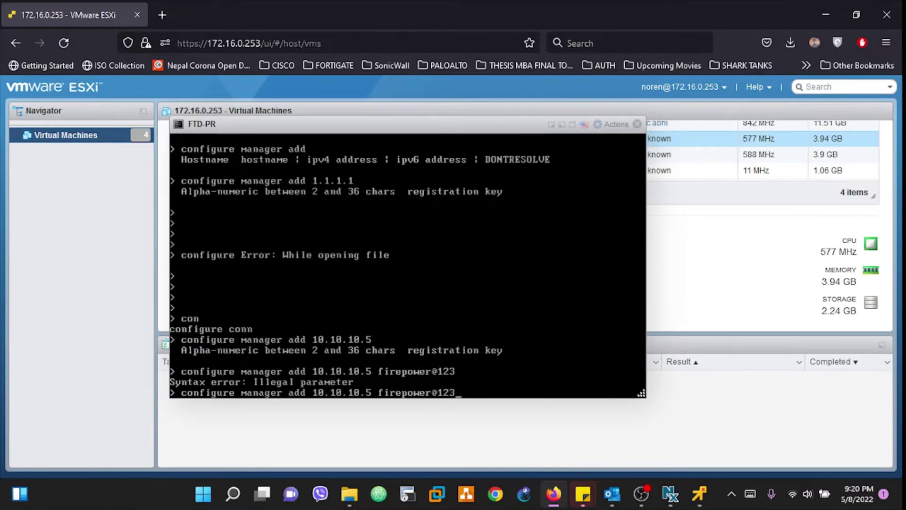
key("Return")
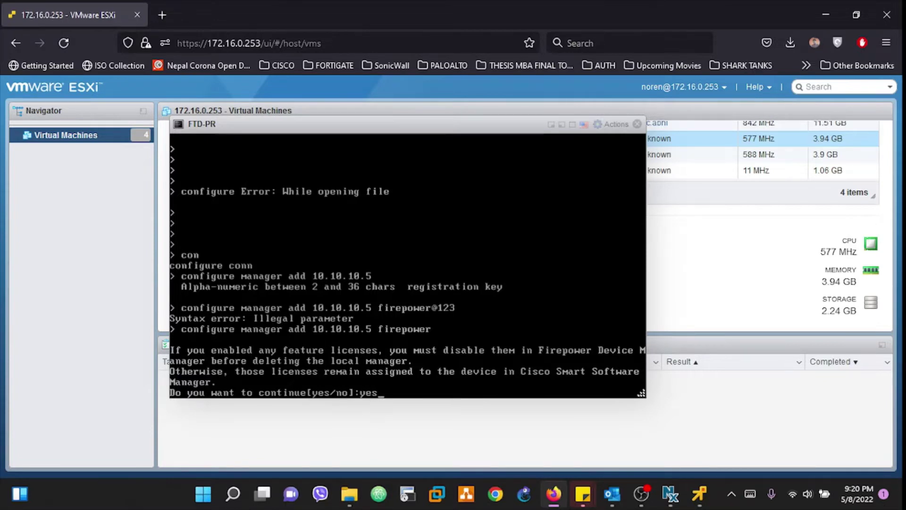
key("Return")
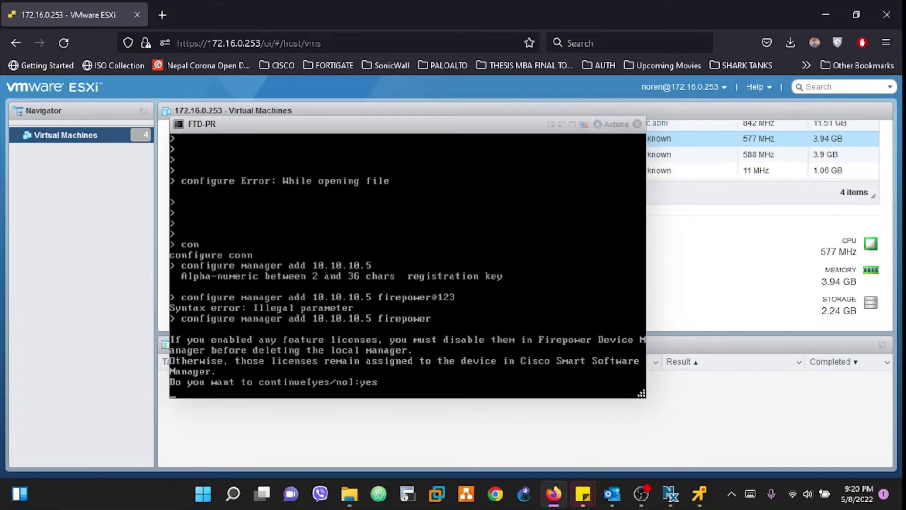
left_click(637, 124)
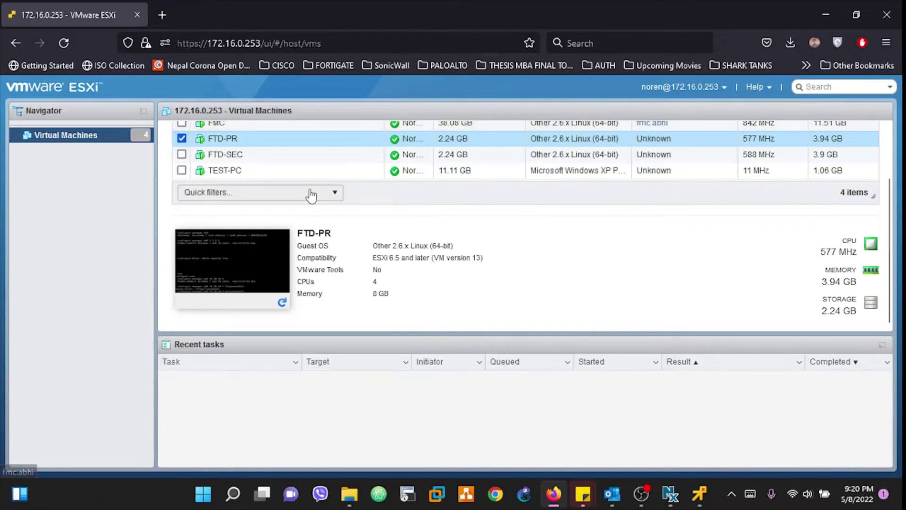
On FTD-SEC's console, run 'configure manager add 10.10.10.5' with the registration key and confirm yes
left_click(224, 157)
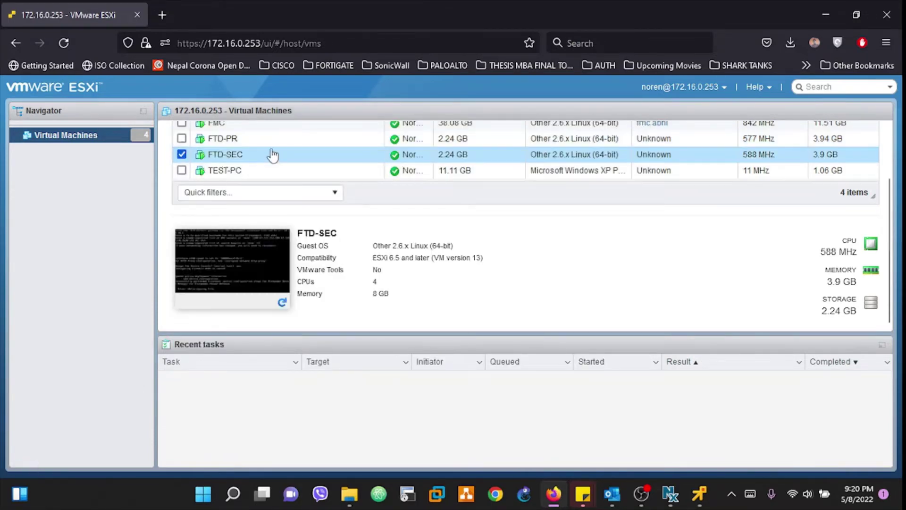
left_click(218, 259)
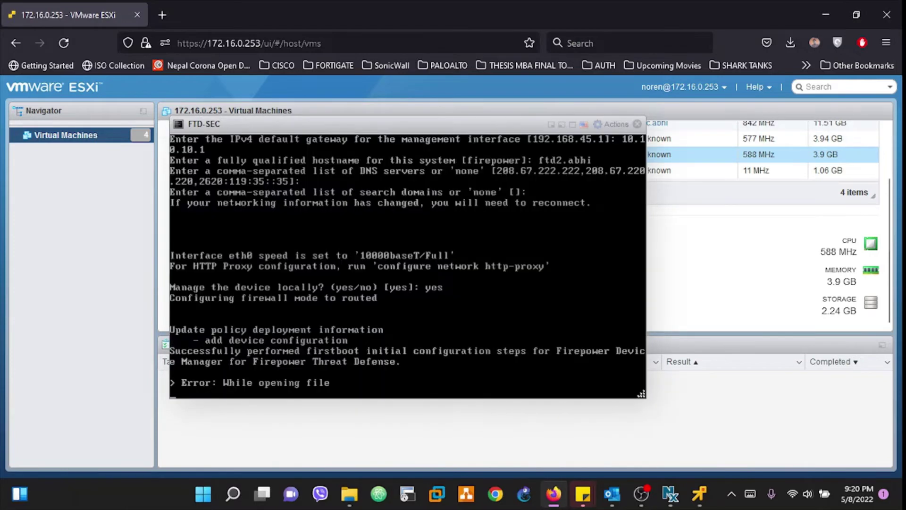
key("Return")
key("Return")
key("Return")
key("Return")
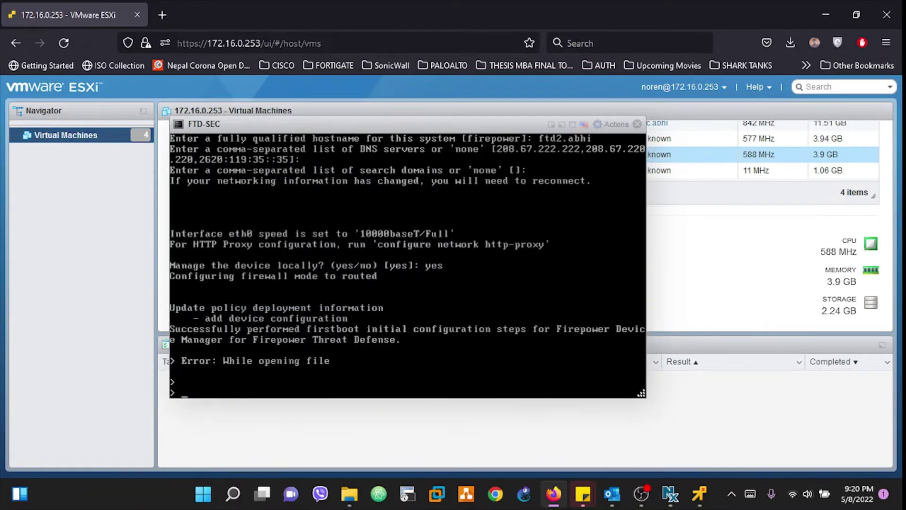
type("configure ")
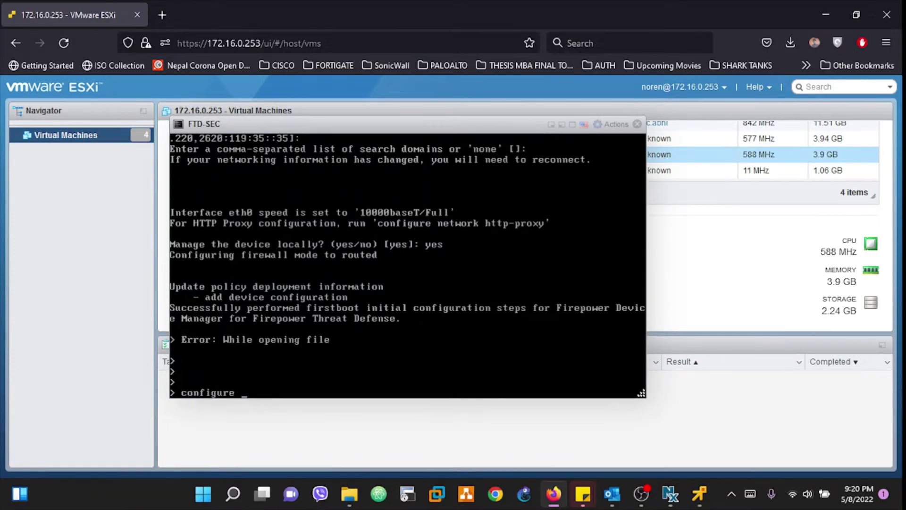
type("manager ad")
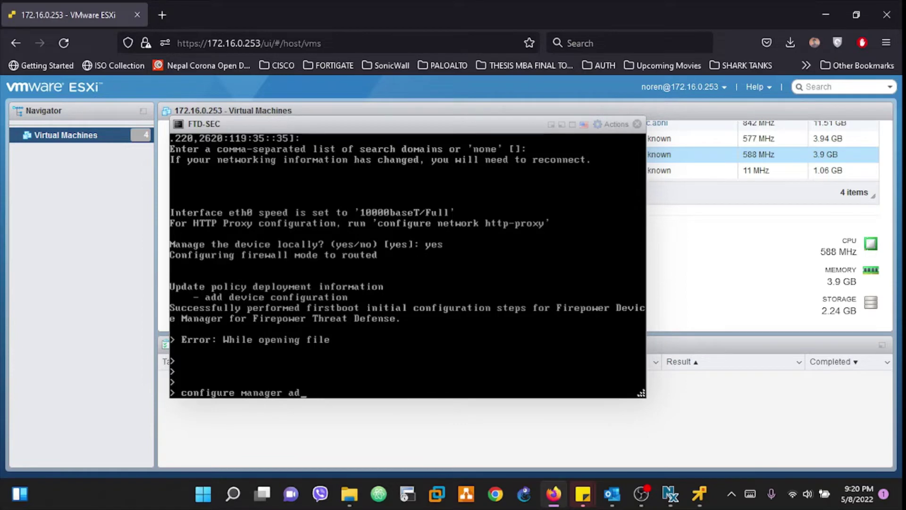
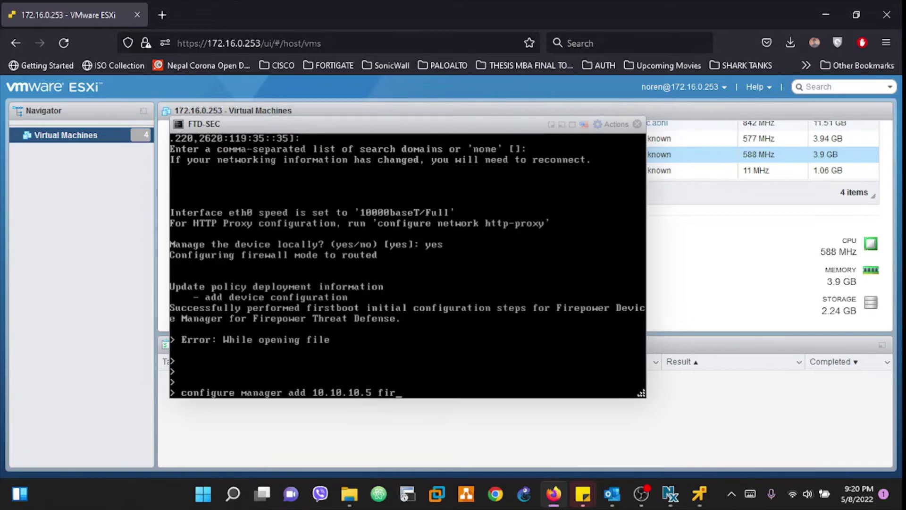
key("Return")
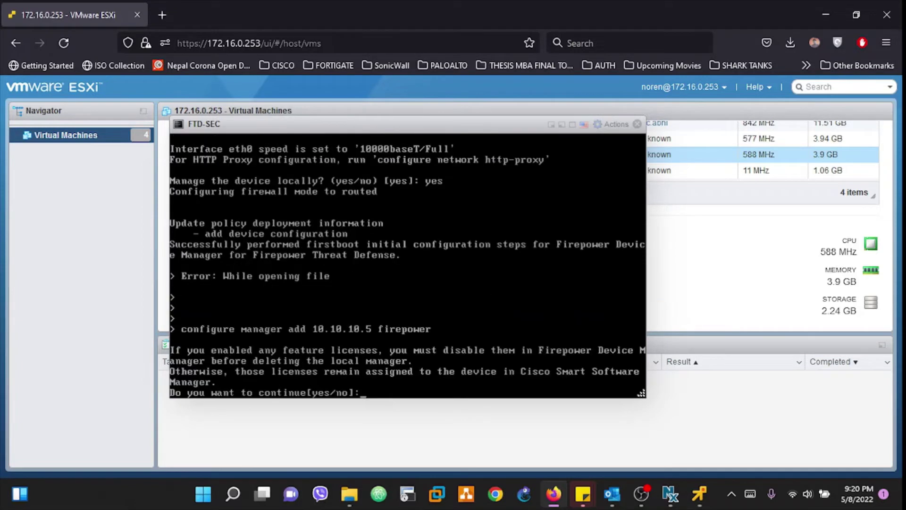
type("yes")
key("Return")
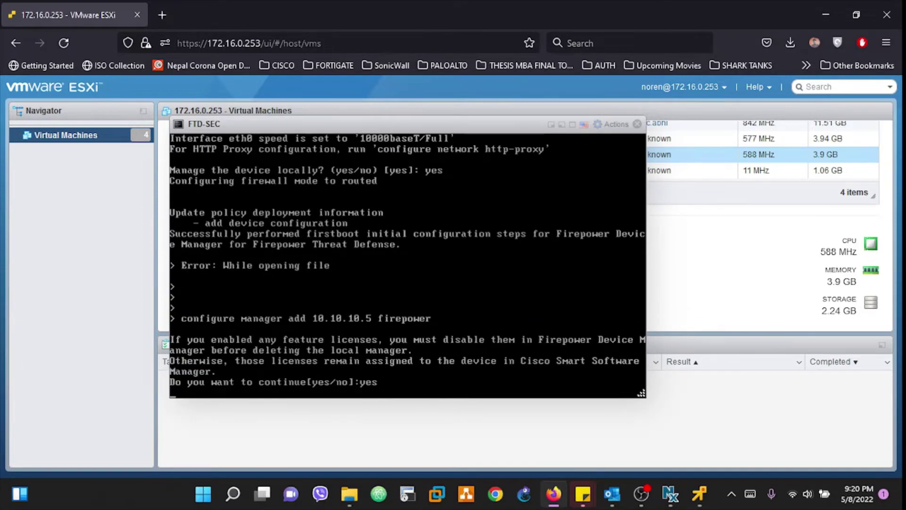
Check the FTD-PR and FTD-SEC consoles for manager success, then switch to the TEST-PC console showing FMC
left_click(637, 124)
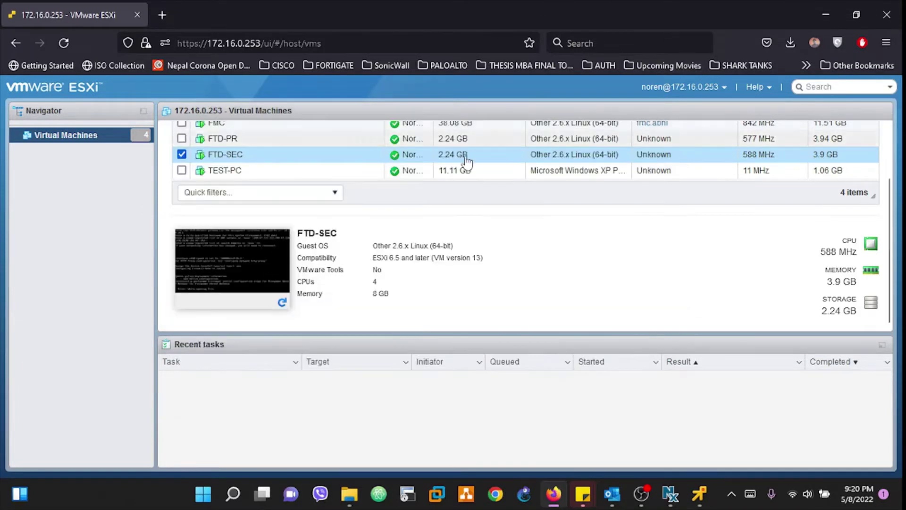
left_click(226, 138)
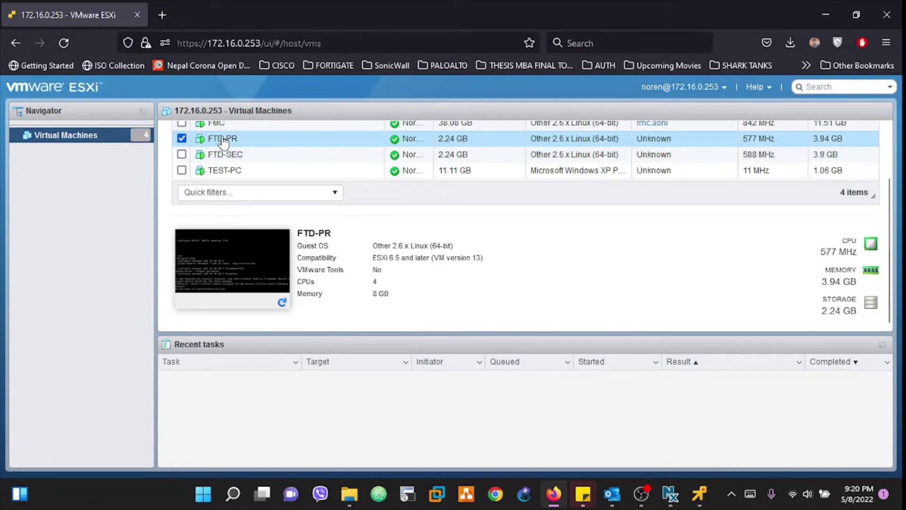
left_click(232, 262)
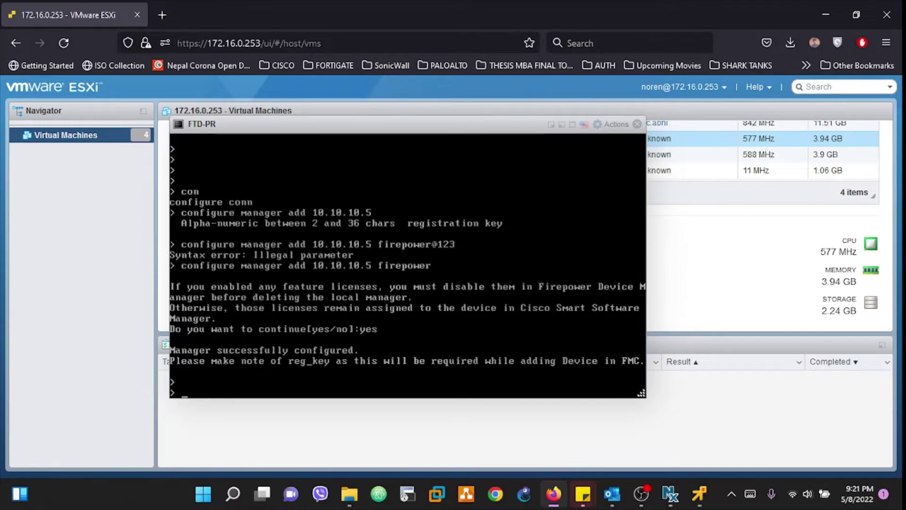
left_click(638, 124)
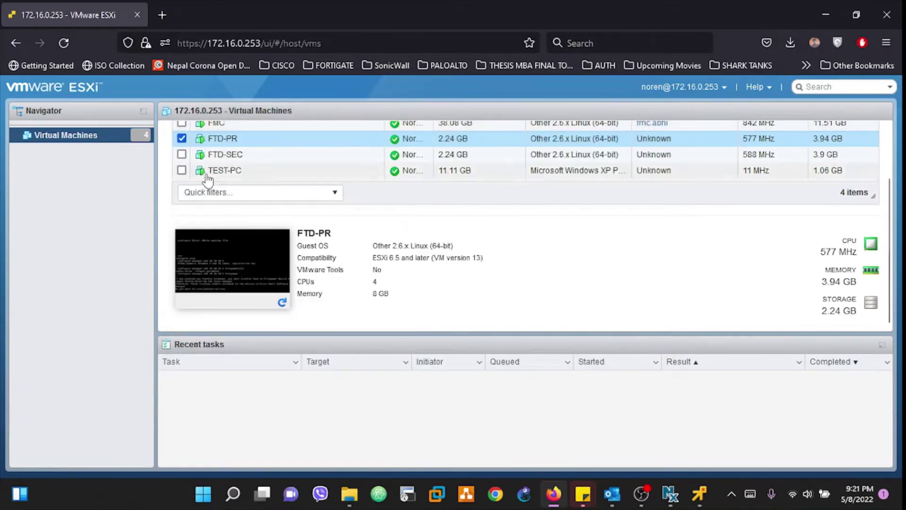
left_click(210, 156)
left_click(232, 261)
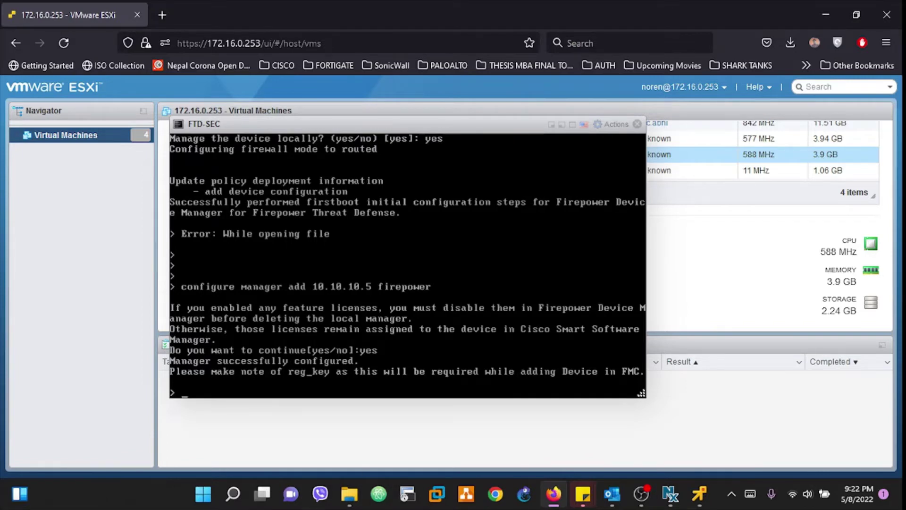
left_click(637, 124)
left_click(700, 494)
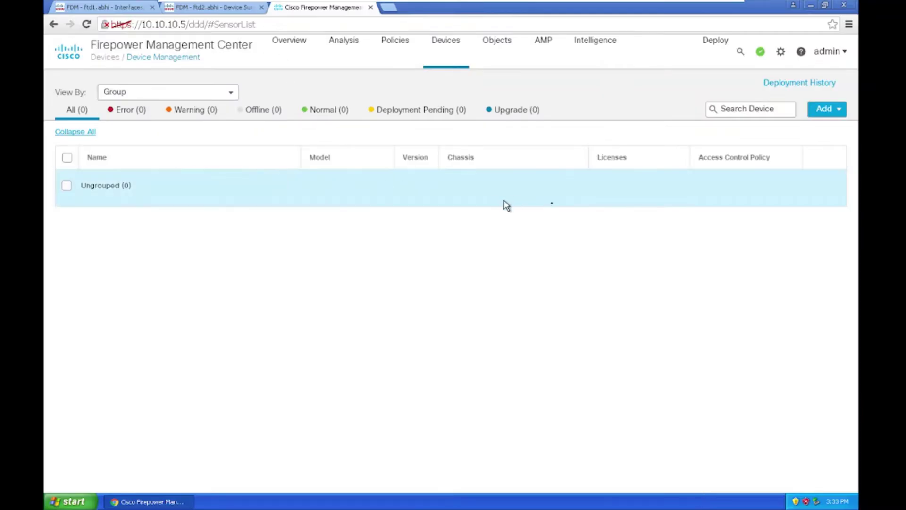
Add a device with host 10.10.10.2 and display name FTD-PR, starting the registration key
left_click(826, 109)
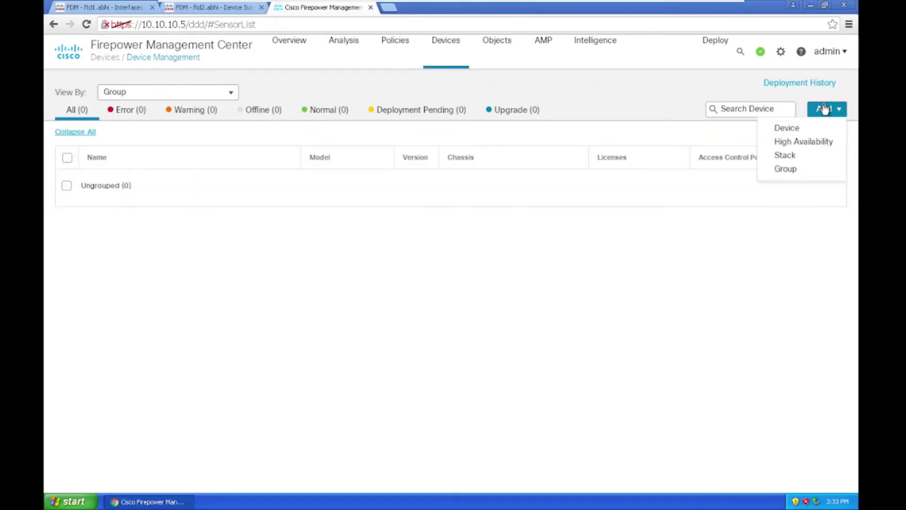
left_click(809, 133)
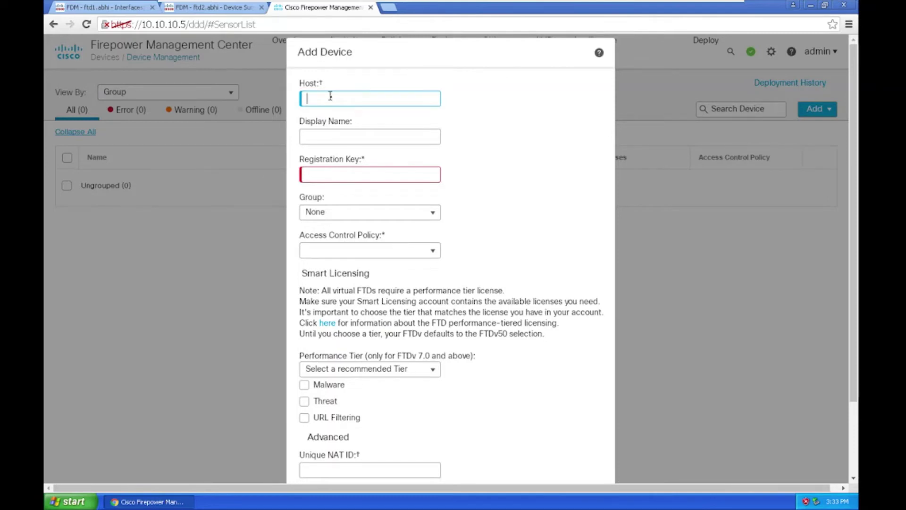
type("10.10.10.2")
left_click(356, 137)
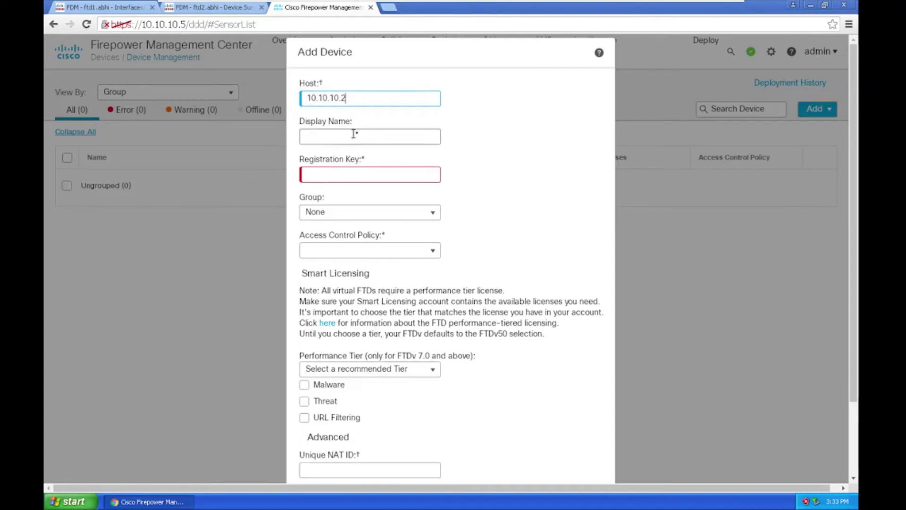
type("10.10.10.2")
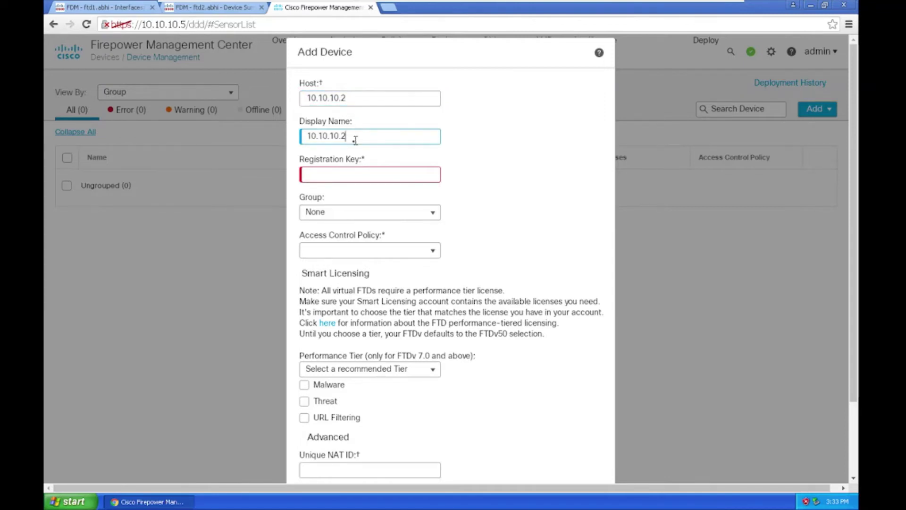
left_click_drag(358, 136, 267, 137)
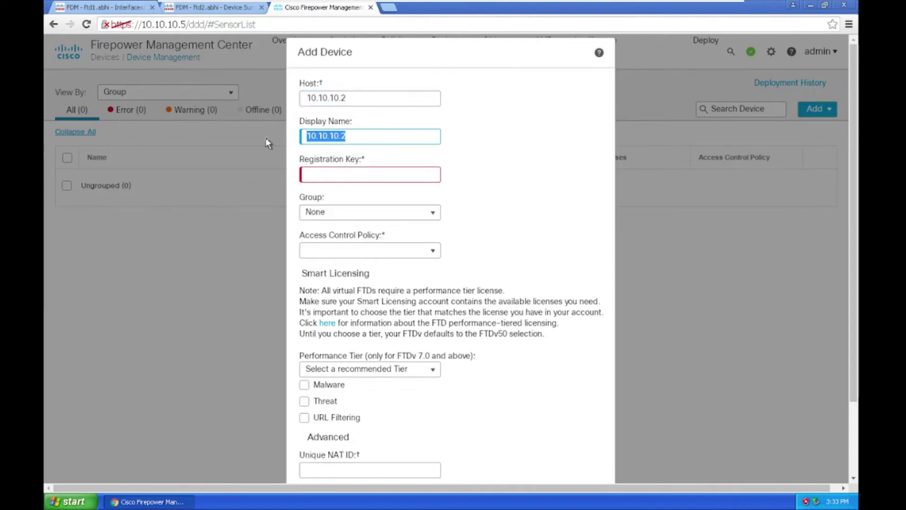
type("FTD-PR")
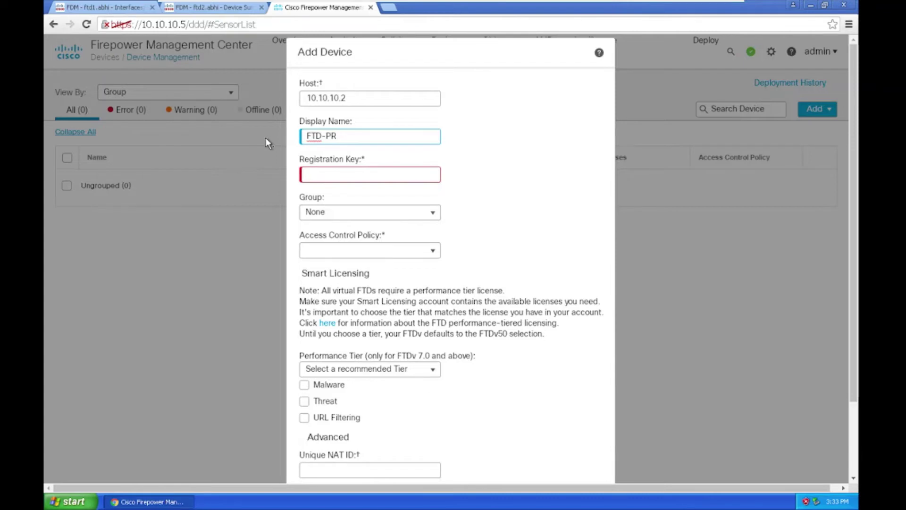
left_click(316, 171)
type("c")
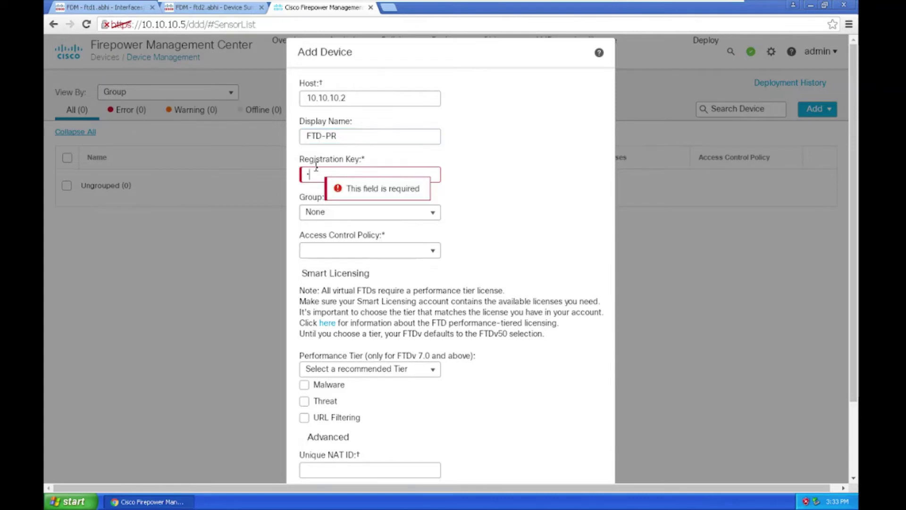
type("i")
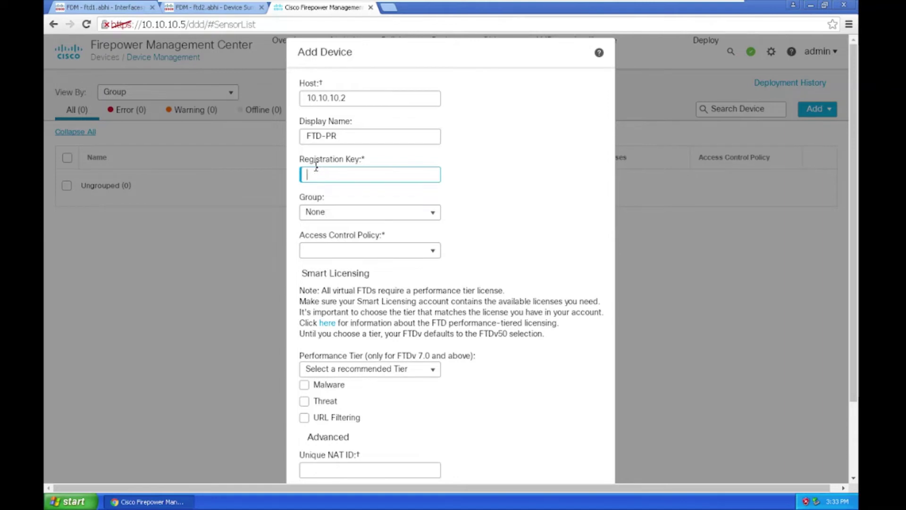
Launch Notepad from the Run box
key("super+r")
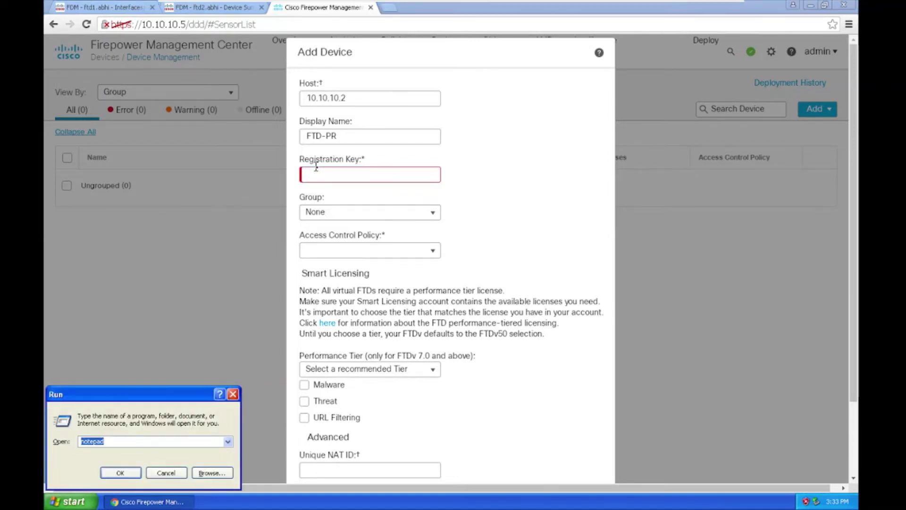
type("n")
key("BackSpace")
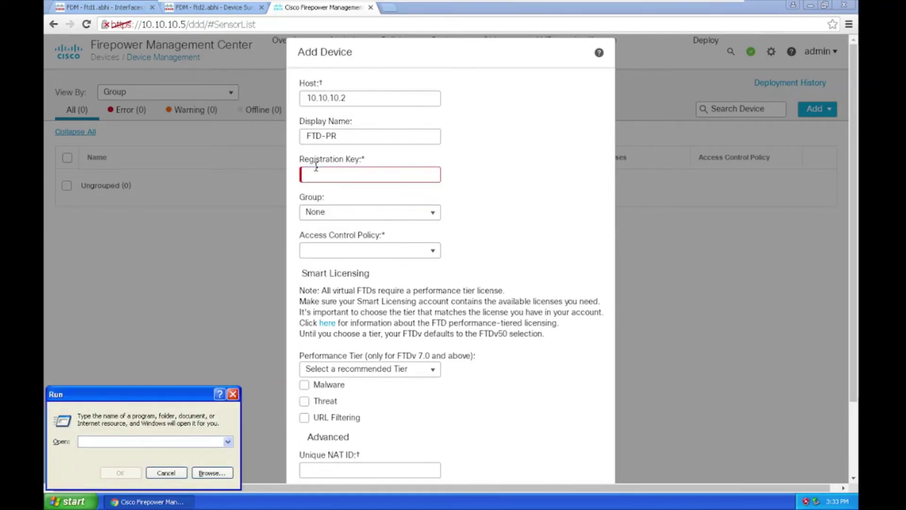
type("notepad")
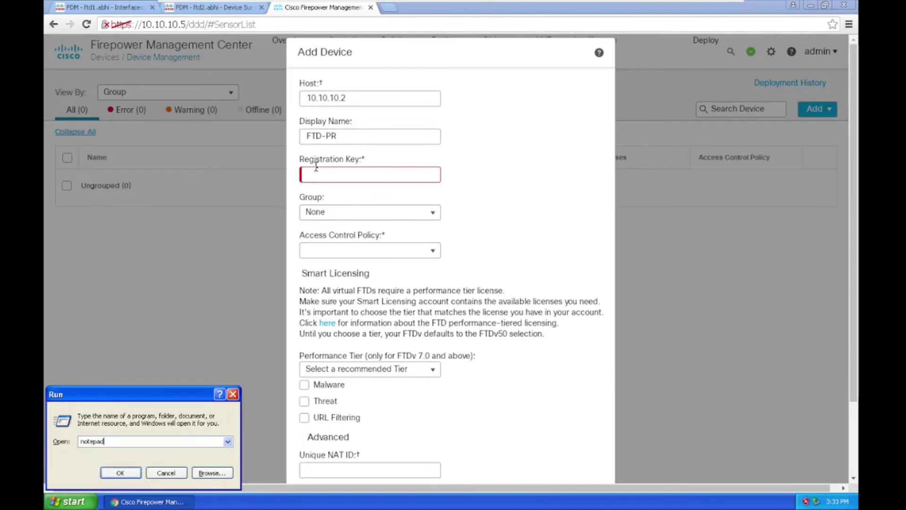
key("Return")
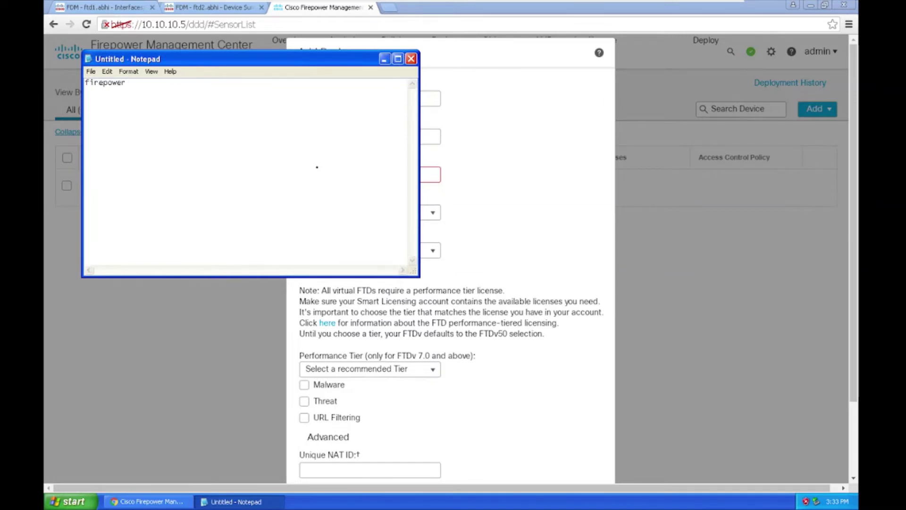
Type the registration key in Notepad, select it, and place it in the Add Device key field
key("ctrl+a")
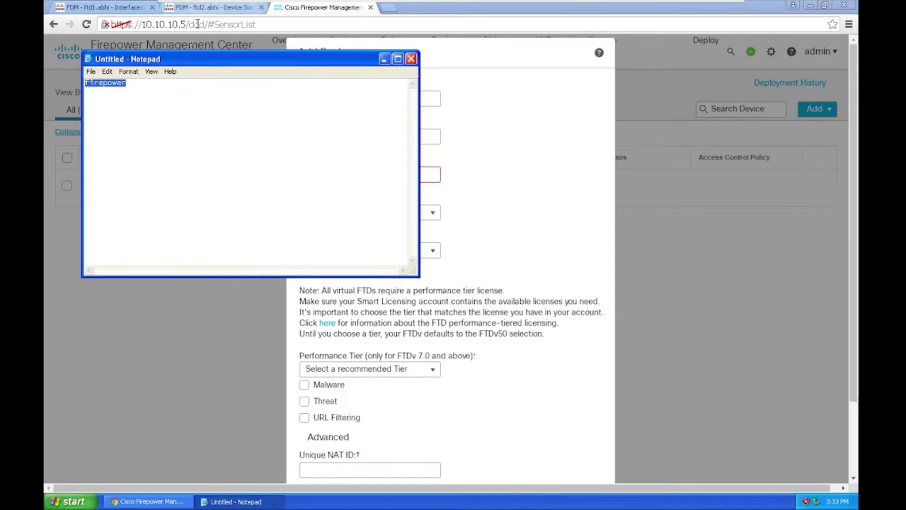
left_click(526, 151)
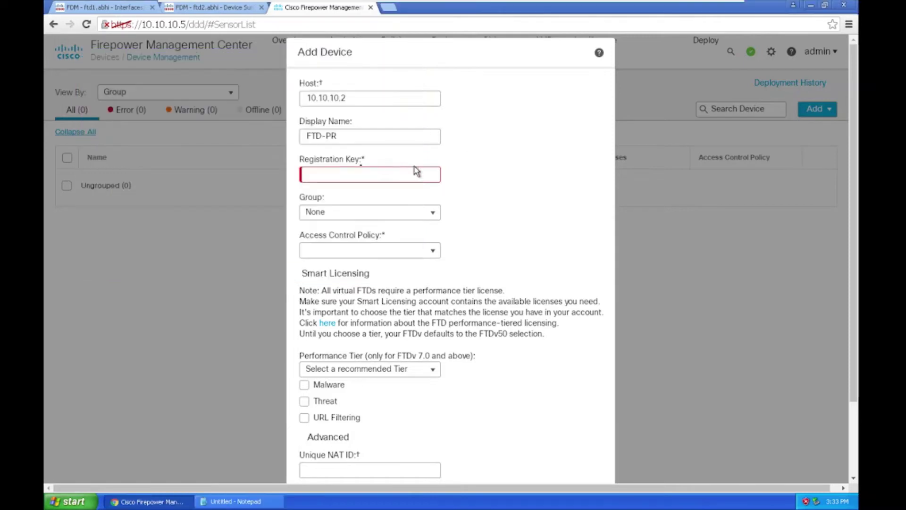
left_click(338, 177)
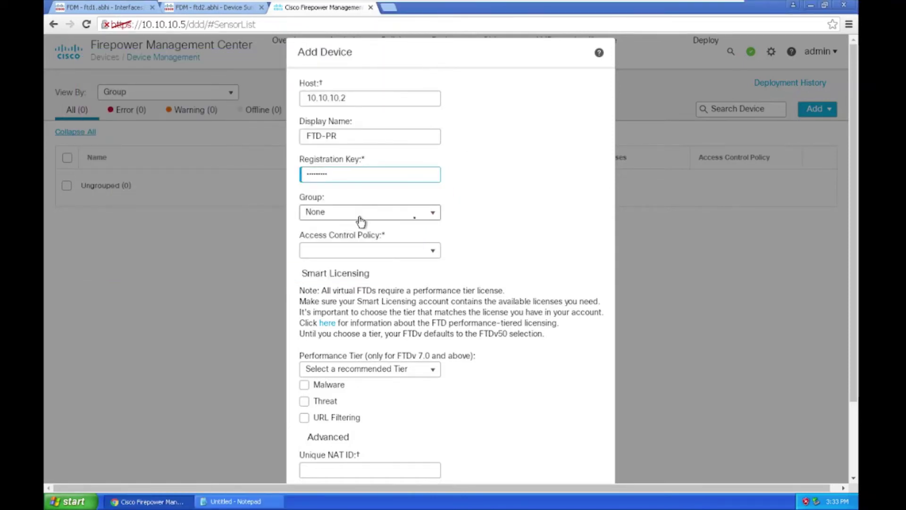
Leave the device's Group as None and choose to create a new access control policy
left_click(435, 213)
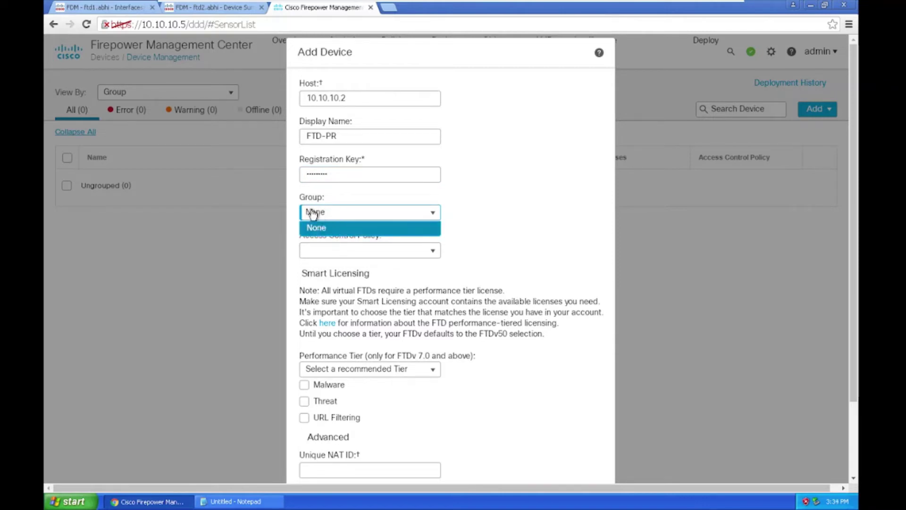
left_click(340, 257)
left_click(340, 257)
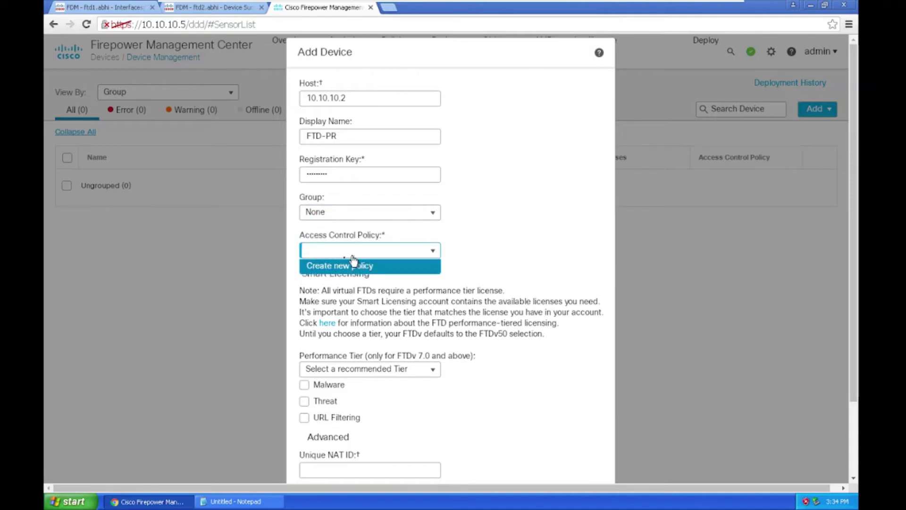
left_click(323, 270)
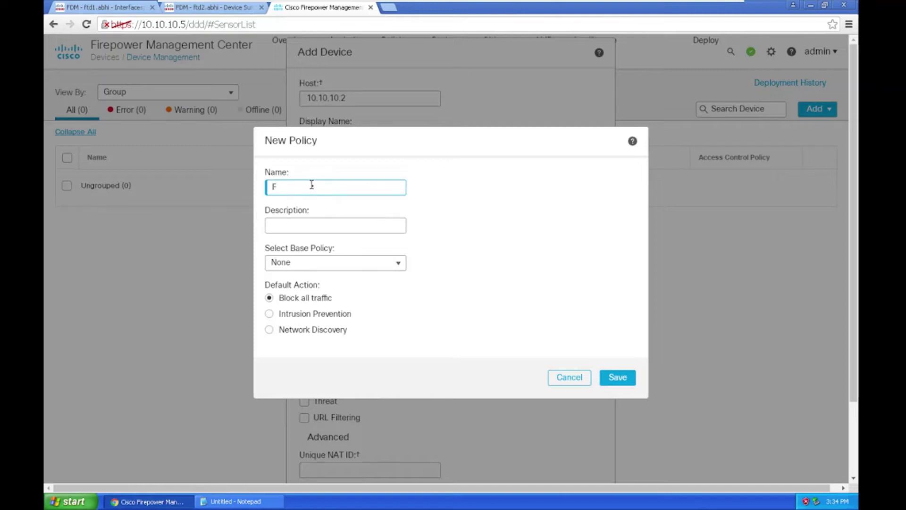
Save access control policy FTD-POLICY with Base Policy None and default action Block all traffic
type("FTD-POLICY")
left_click(282, 225)
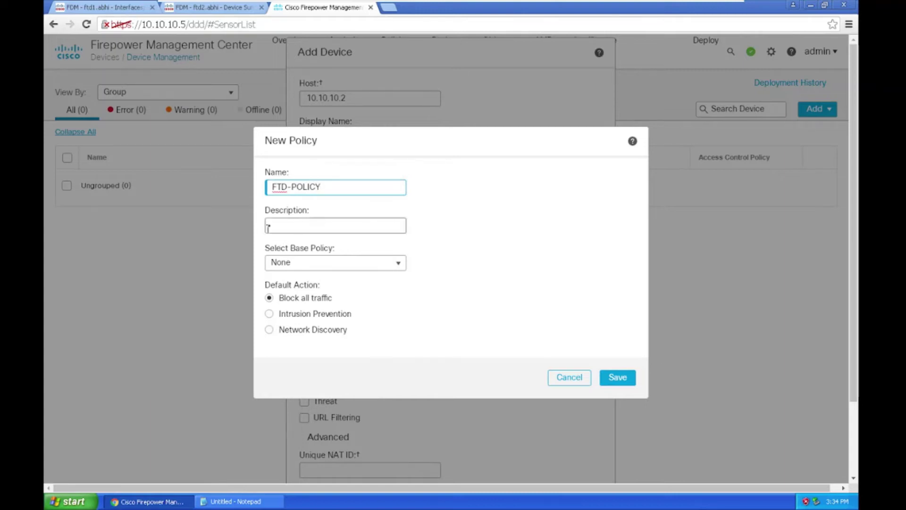
left_click(304, 264)
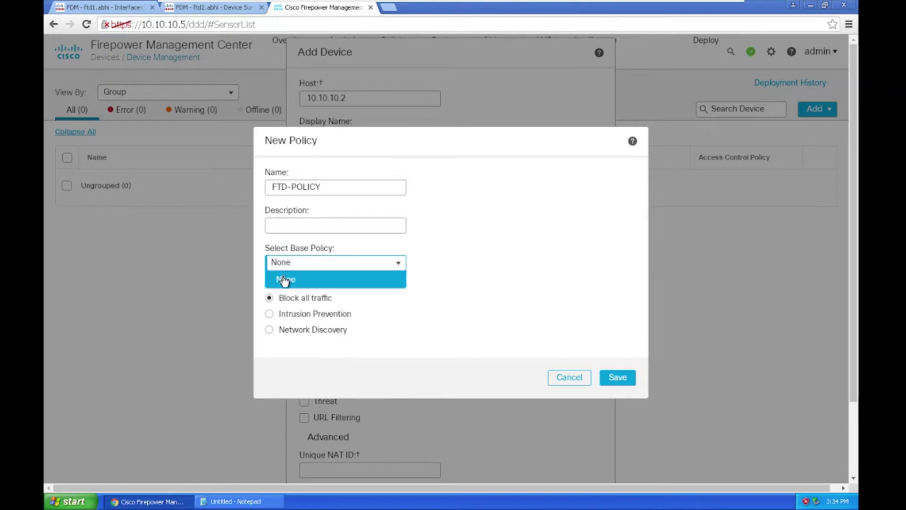
left_click(284, 280)
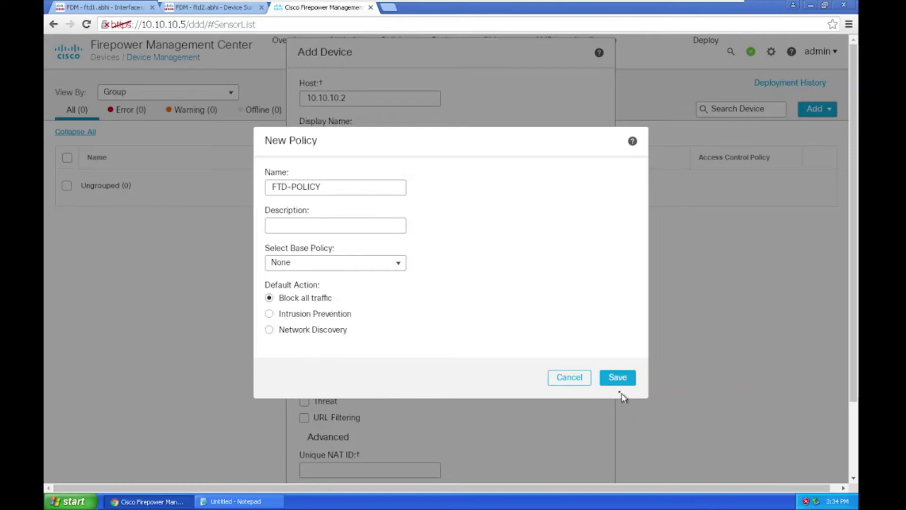
left_click(623, 377)
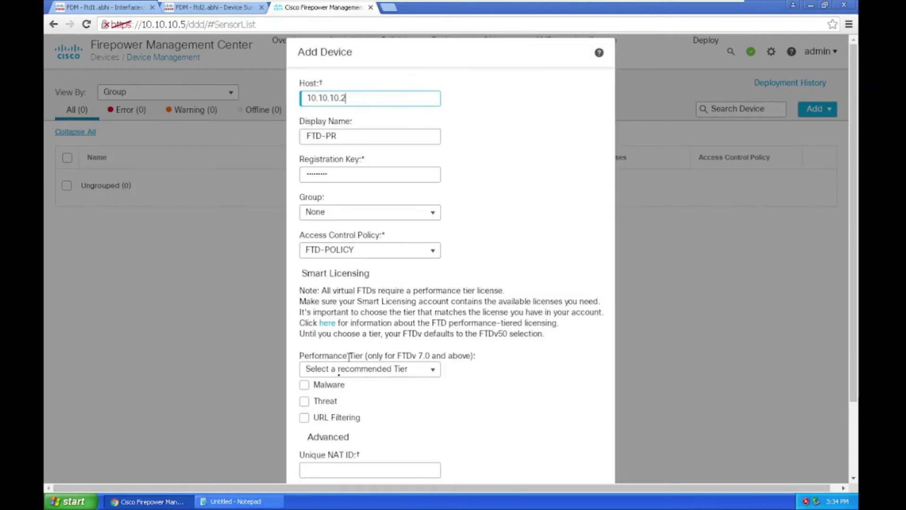
Set FTD-PR's performance tier to FTDv5 - Tiered (Core 4 / 8 GB) and register it
scroll(370, 269, "down", 2)
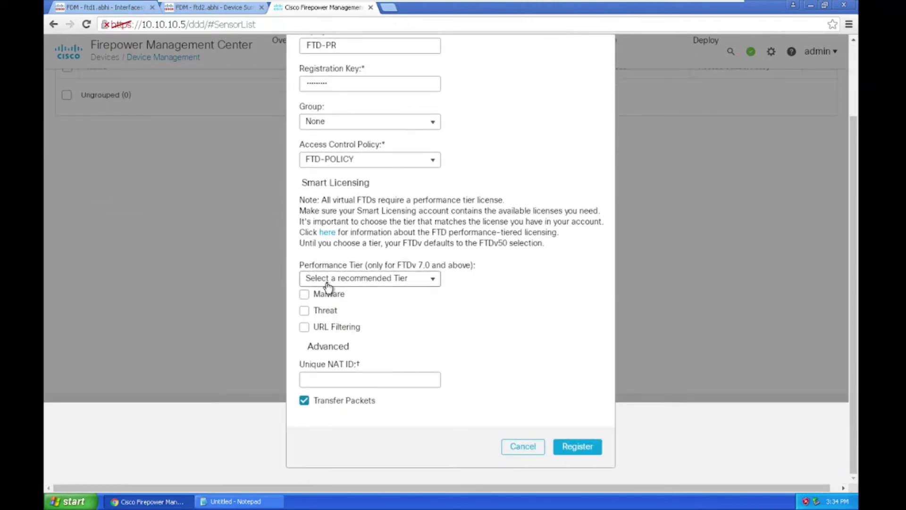
left_click(364, 283)
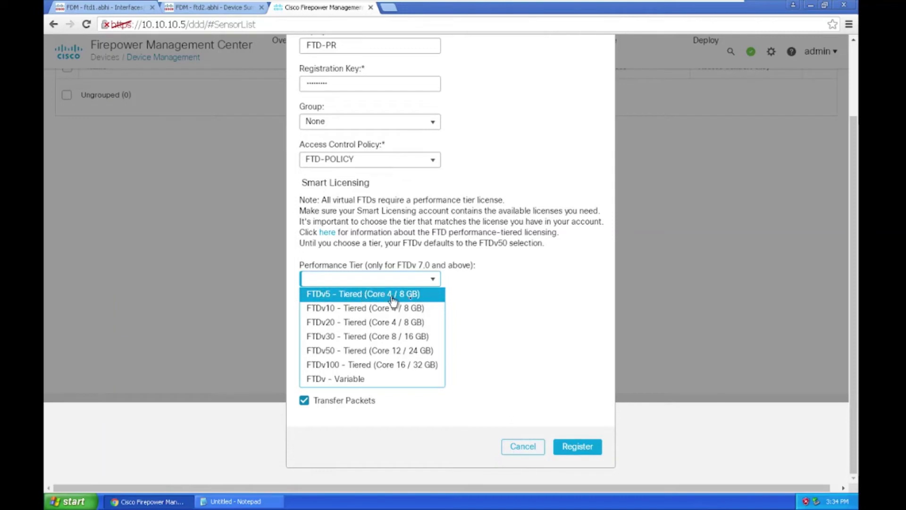
left_click(415, 296)
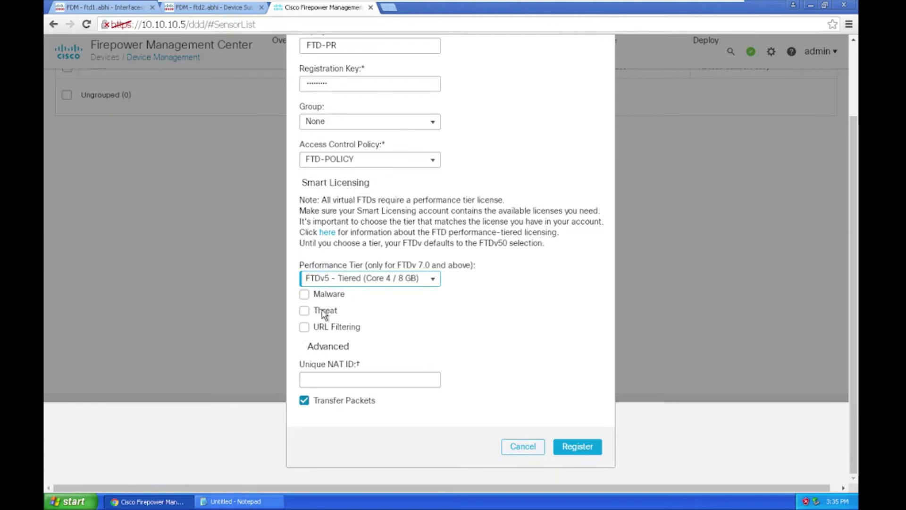
left_click(590, 446)
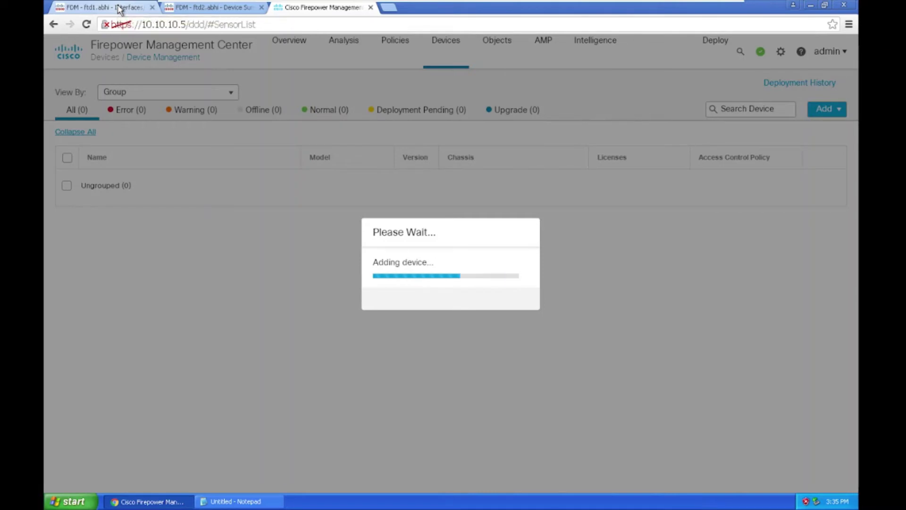
Exit the remote console's full screen while FTD-PR at 10.10.10.2 finishes registering
mouse_move(413, 6)
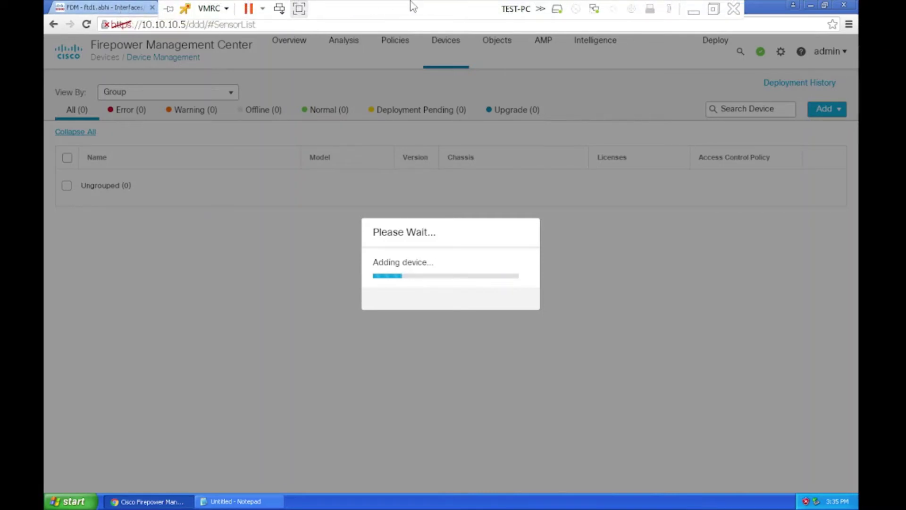
left_click(715, 14)
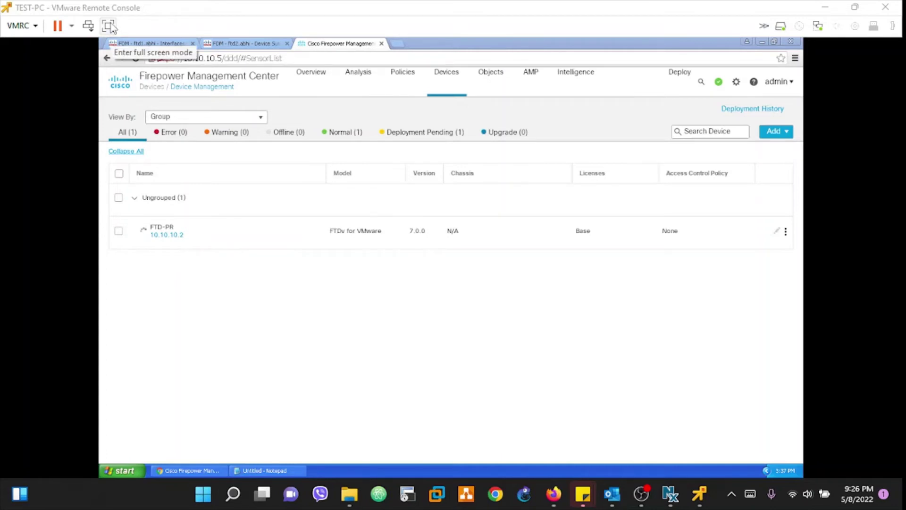
left_click(109, 26)
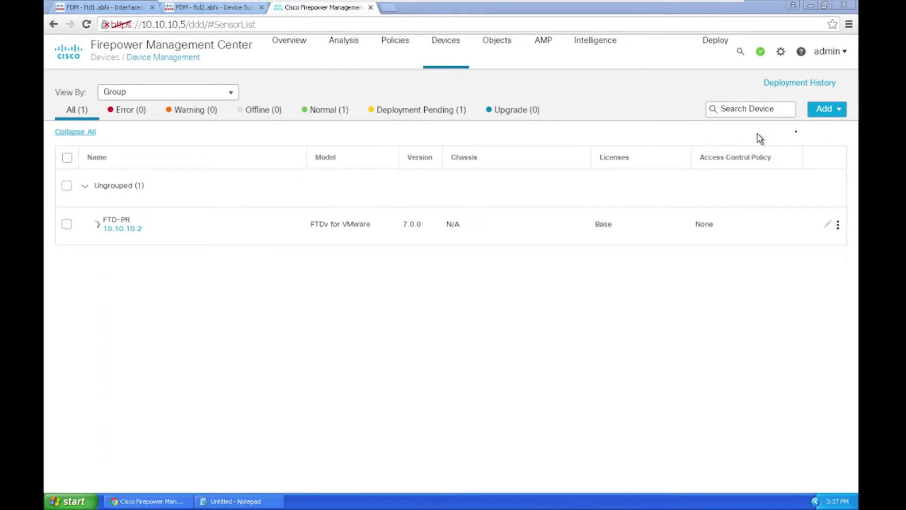
left_click(835, 117)
left_click(836, 119)
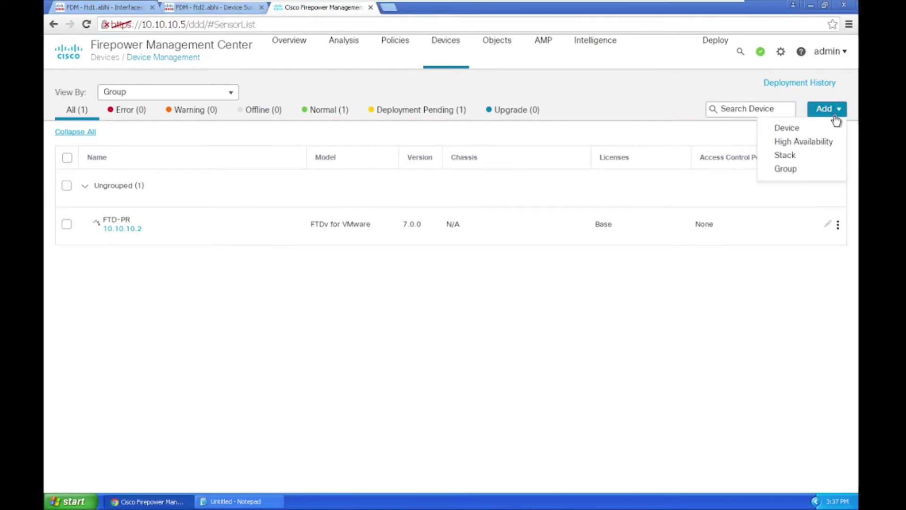
left_click(799, 134)
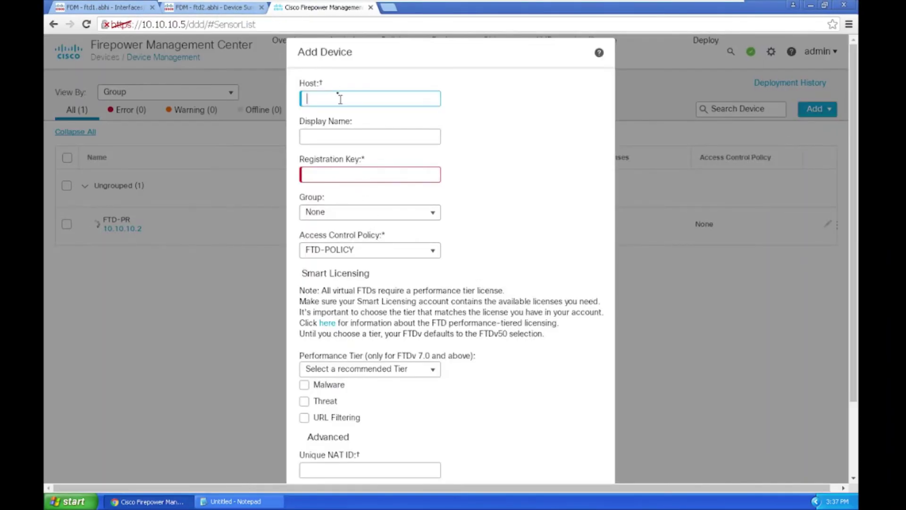
left_click(322, 101)
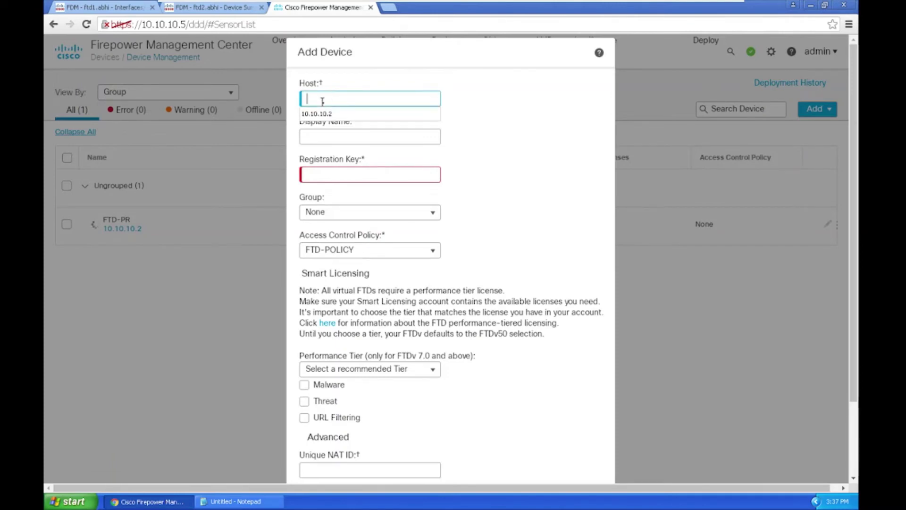
type("10.10.10.3")
left_click(329, 138)
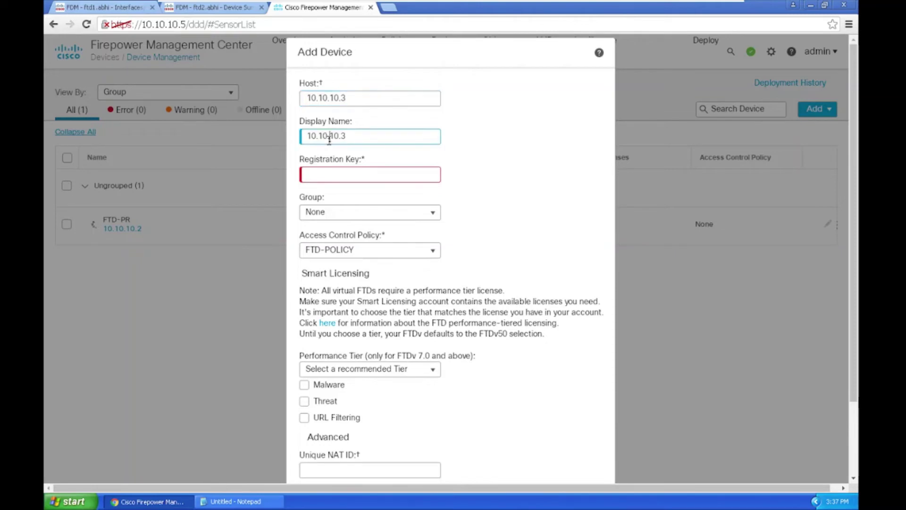
left_click_drag(367, 128, 284, 149)
type("F")
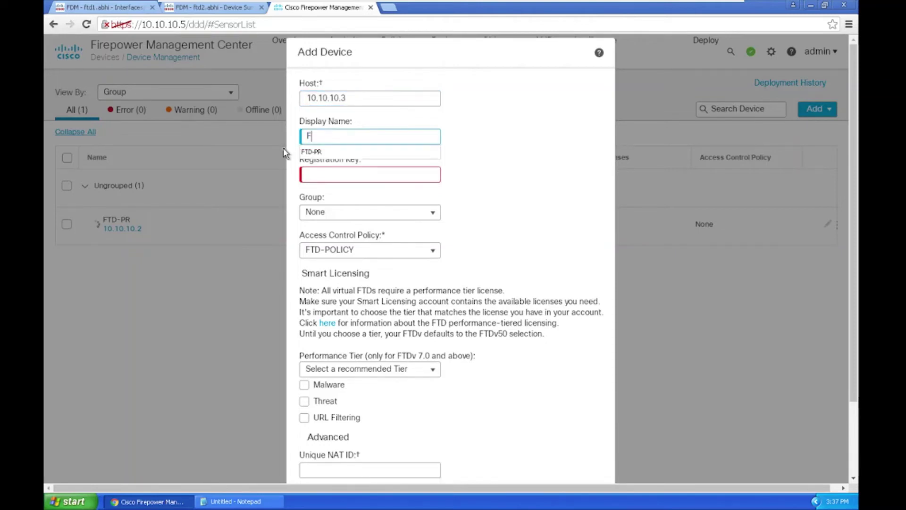
type("TD-SEC")
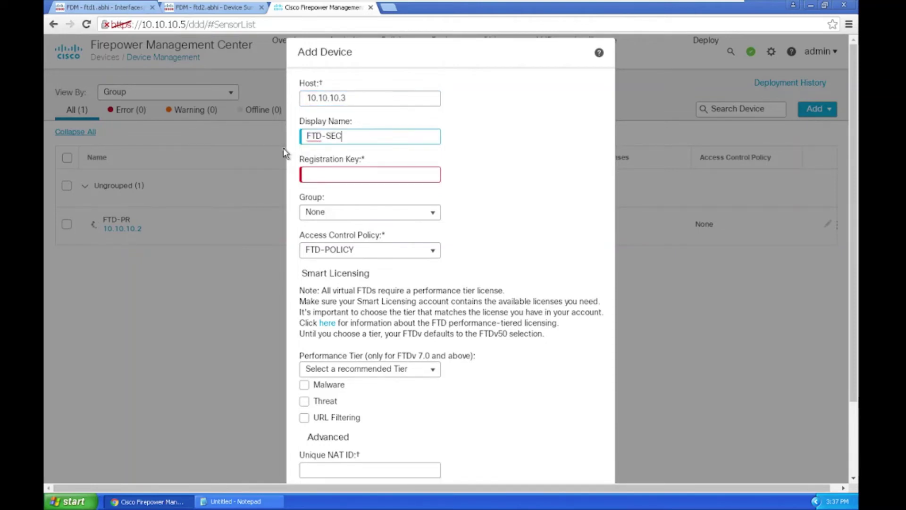
key("Escape")
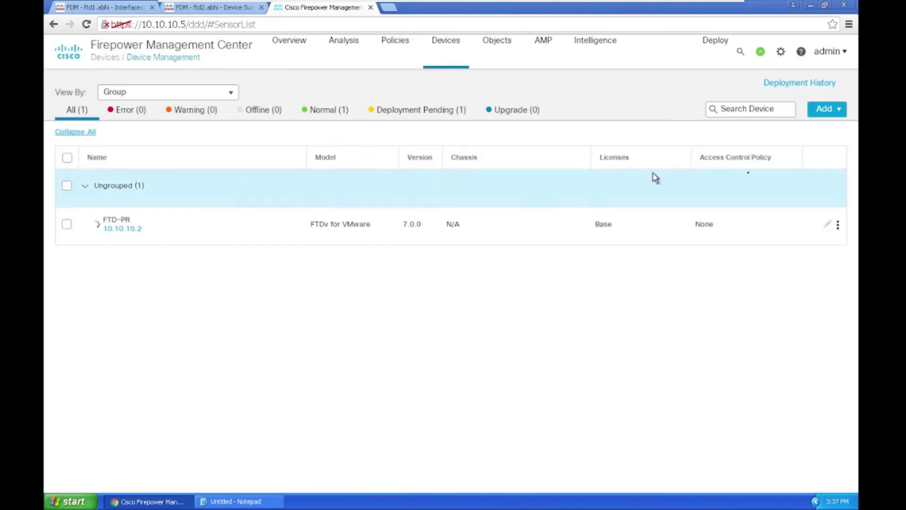
mouse_move(745, 4)
left_click(714, 6)
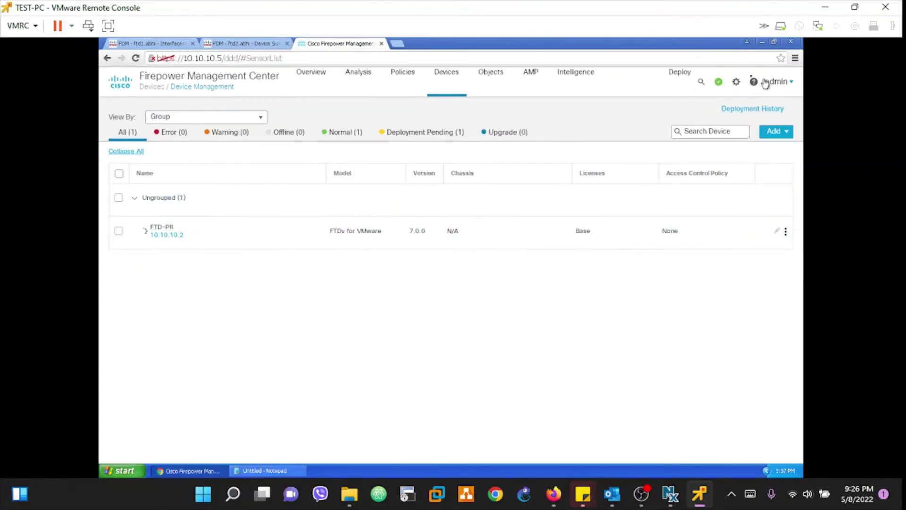
left_click(108, 26)
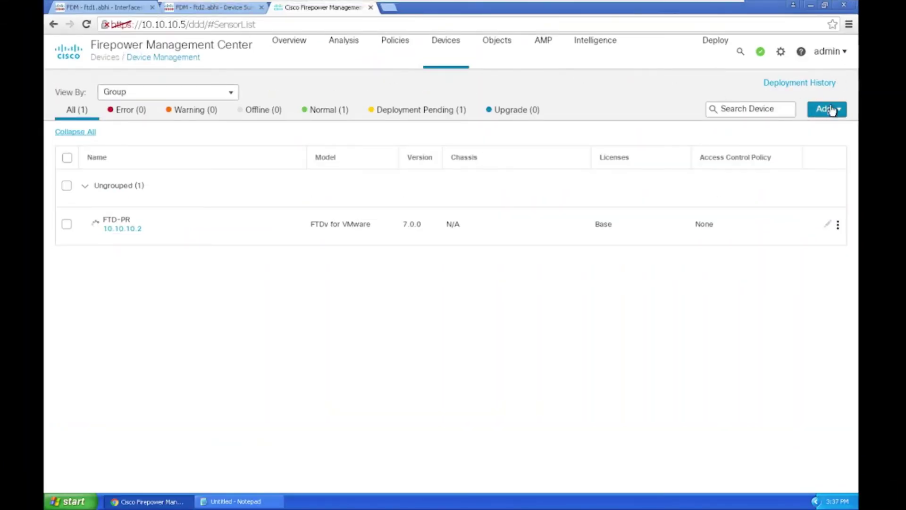
Restart adding the second device with host 10.10.10.3 and display name FTD-SEC
left_click(828, 121)
left_click(782, 131)
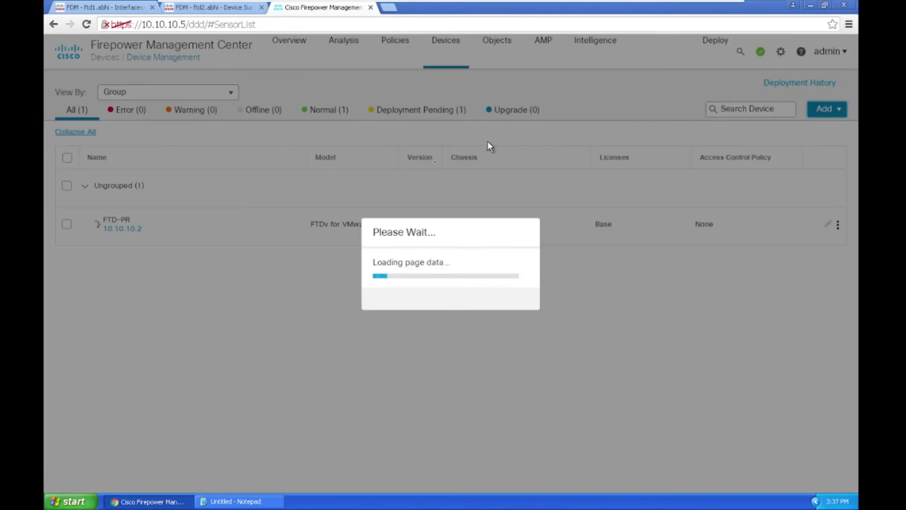
type("10.")
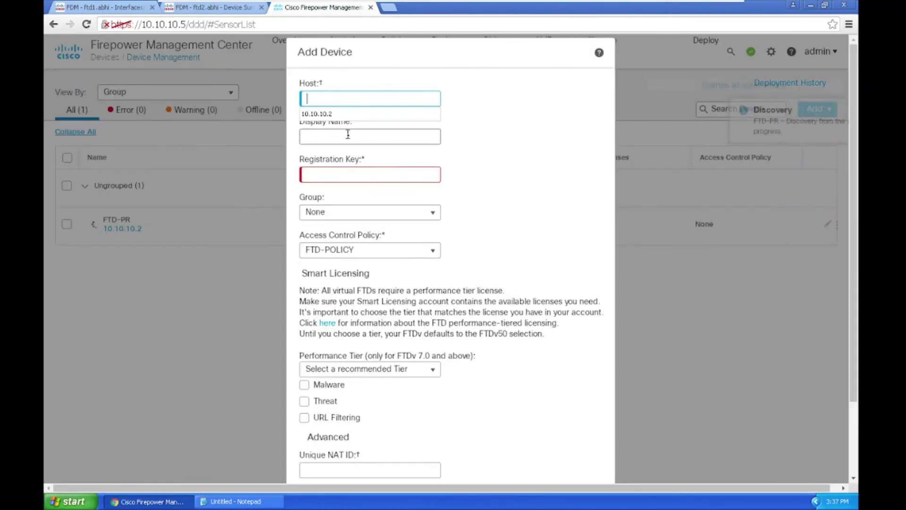
type("10.10.3")
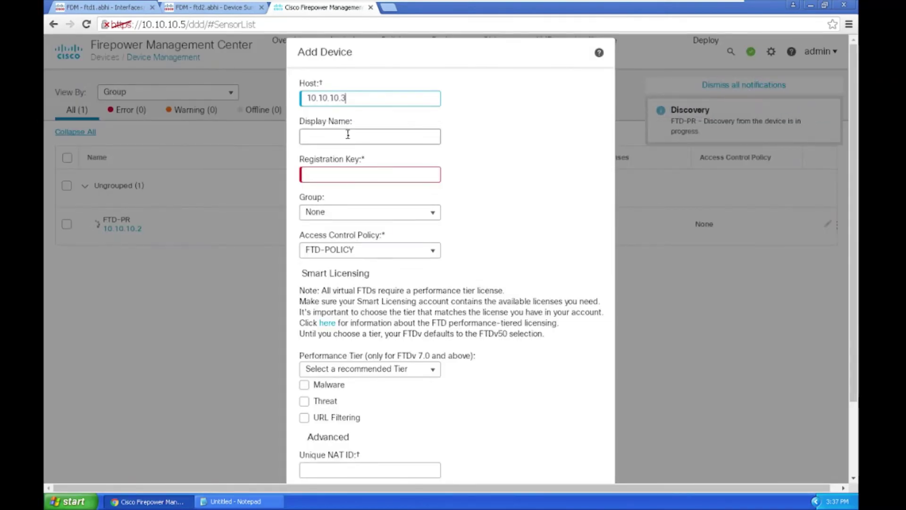
left_click(375, 137)
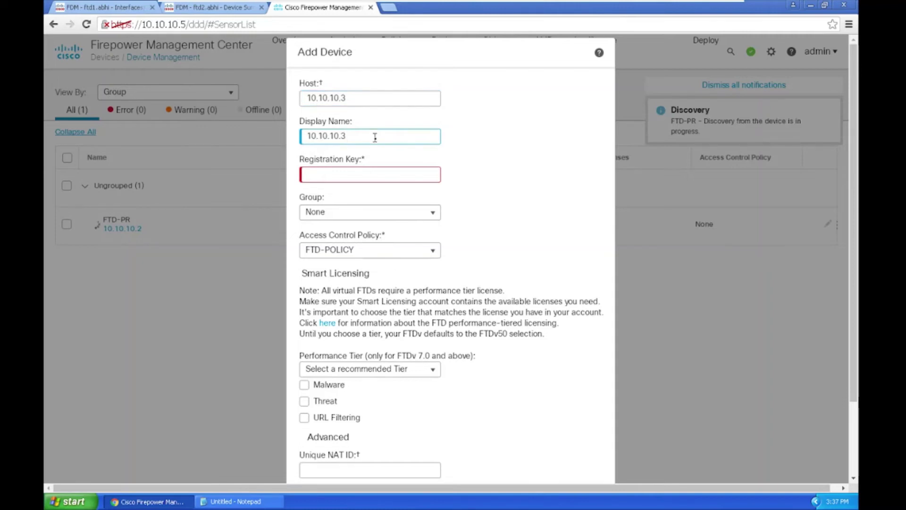
double_click(371, 138)
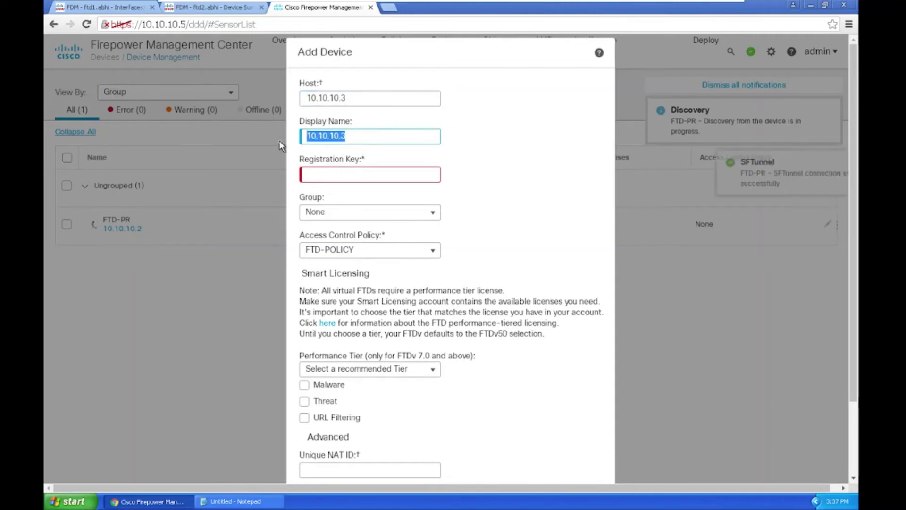
type("FTD-SEC")
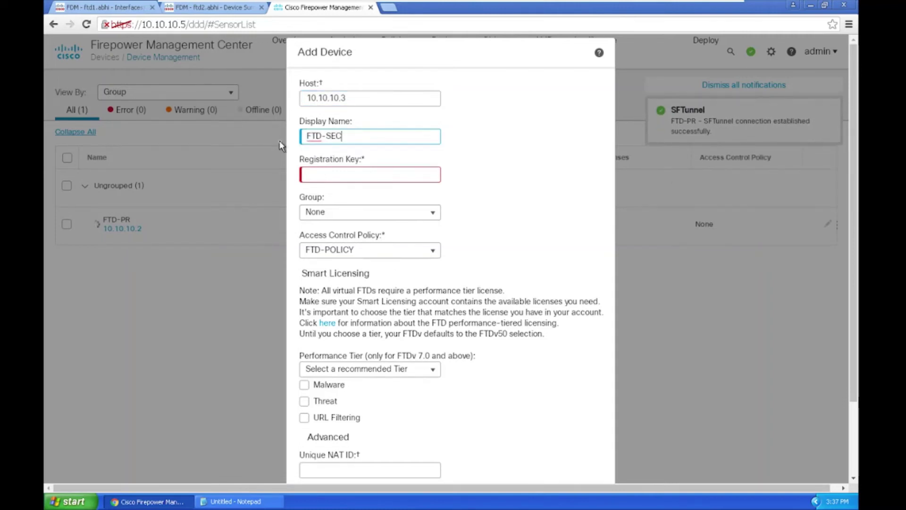
Begin the registration key, copying the saved key from the Notepad notes
left_click(387, 174)
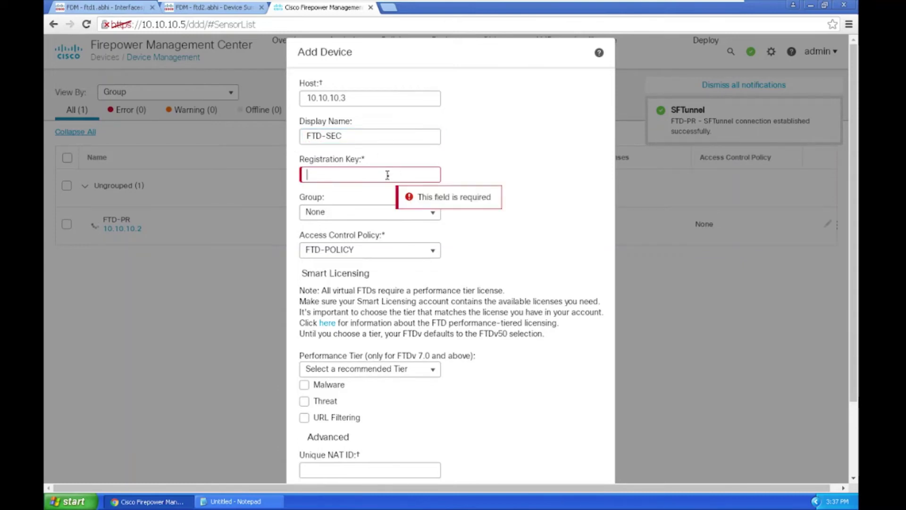
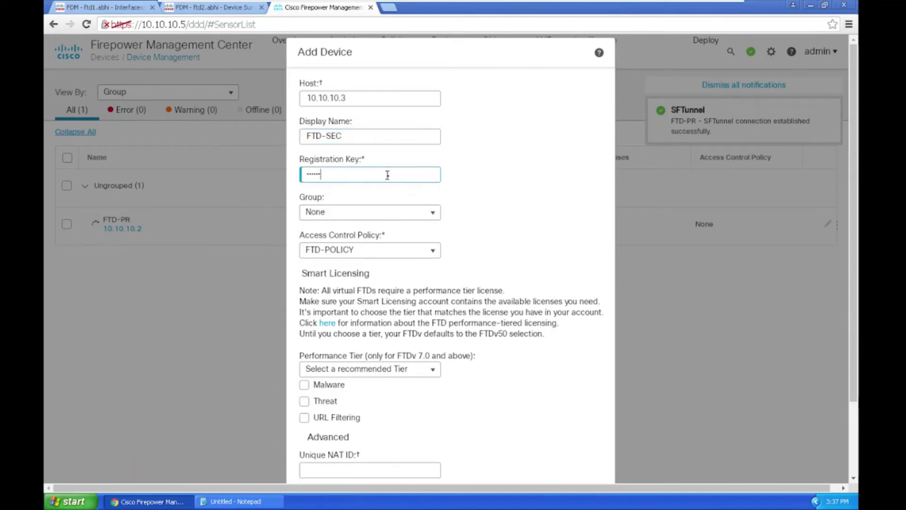
left_click(238, 501)
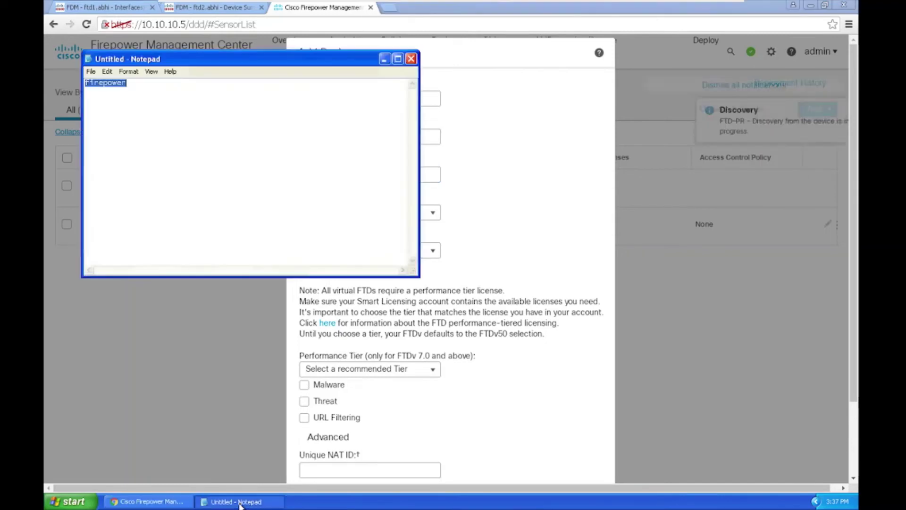
left_click(205, 201)
key("ctrl+a")
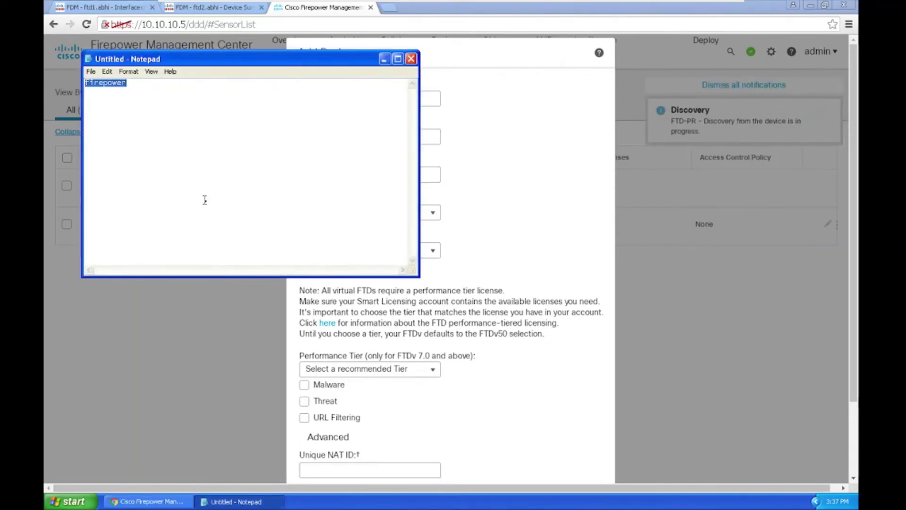
left_click(453, 156)
left_click(349, 181)
Paste the saved registration key, keeping Group as None and access policy FTD-POLICY
key("ctrl+a")
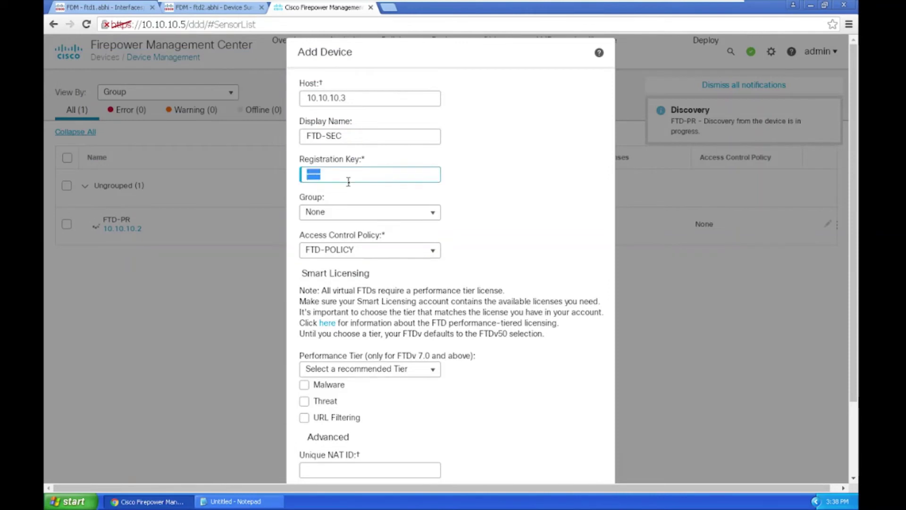
key("ctrl+v")
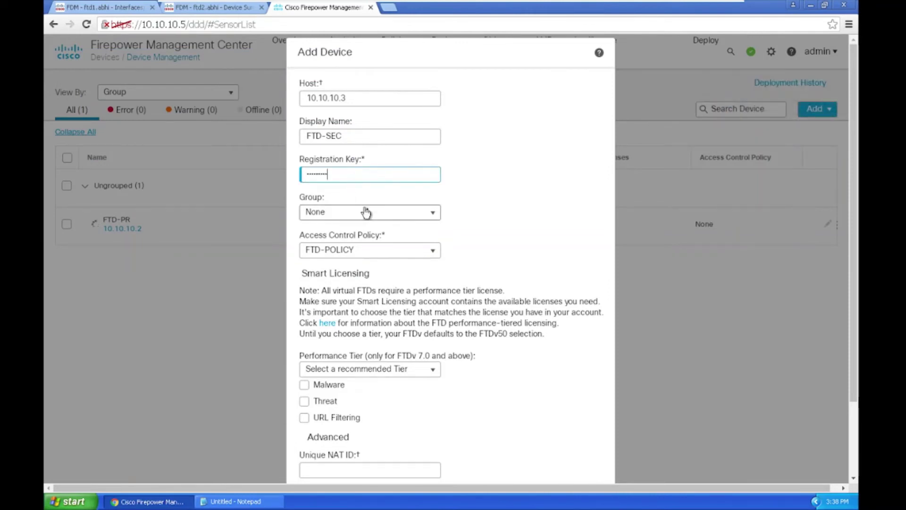
left_click(367, 211)
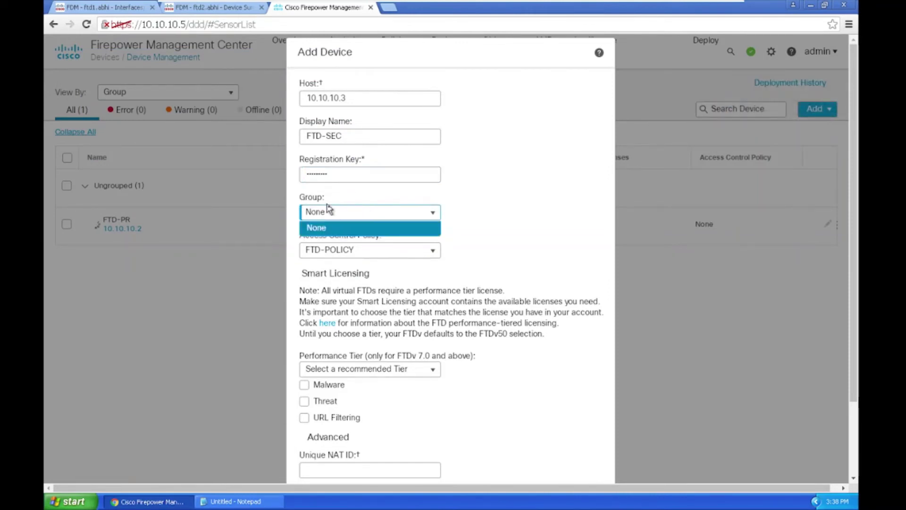
left_click(404, 254)
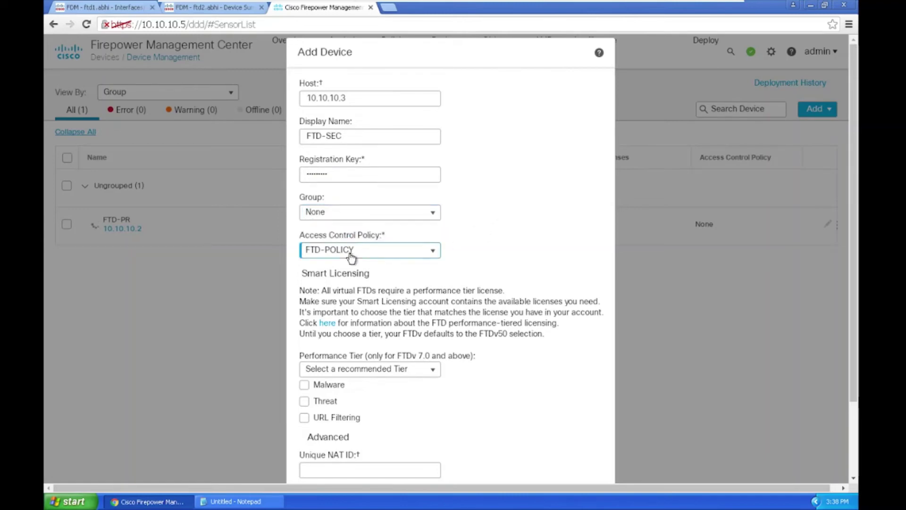
left_click(331, 254)
left_click(465, 263)
Choose the FTDv5 - Tiered (Core 4 / 8 GB) performance tier
scroll(405, 320, "down", 3)
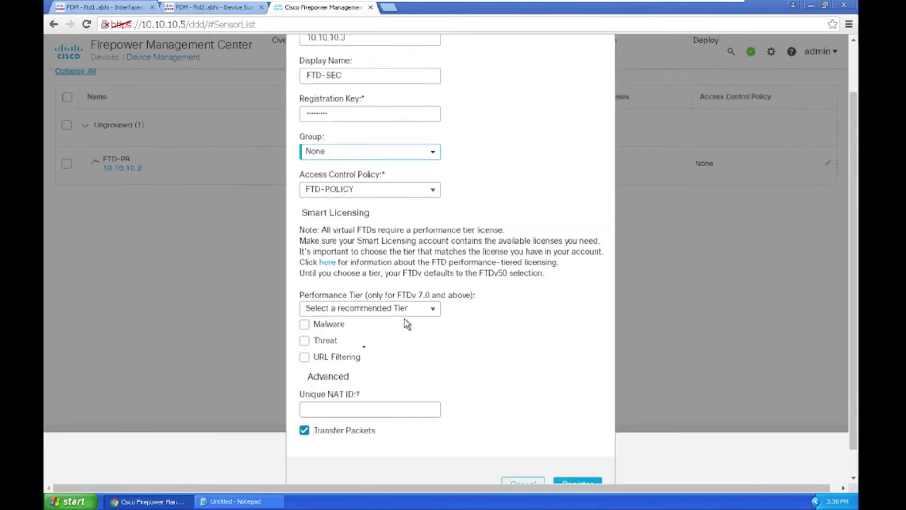
left_click(317, 279)
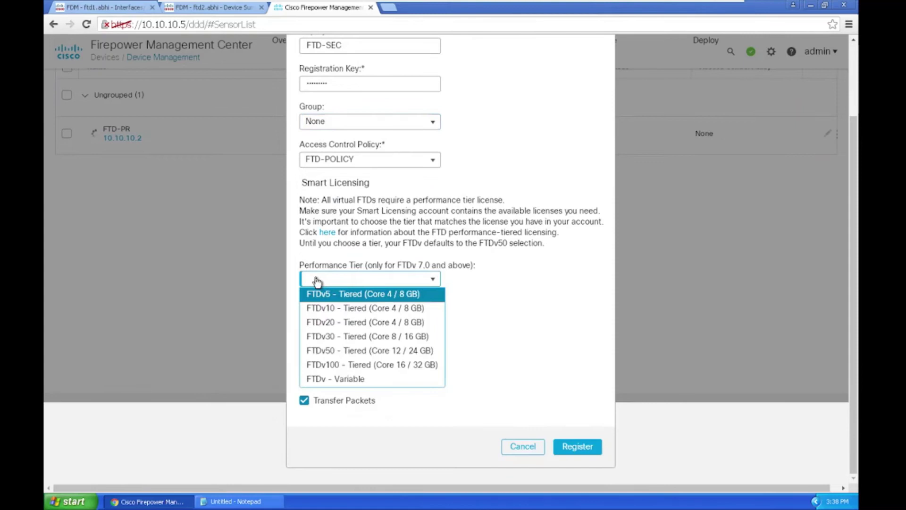
left_click(377, 294)
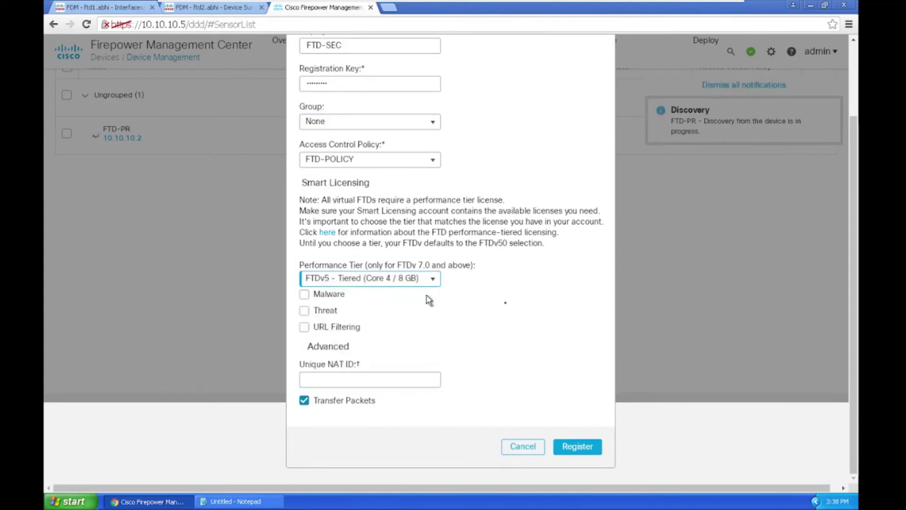
Register FTD-SEC at 10.10.10.3 and exit the console's full screen while it's added
left_click(579, 448)
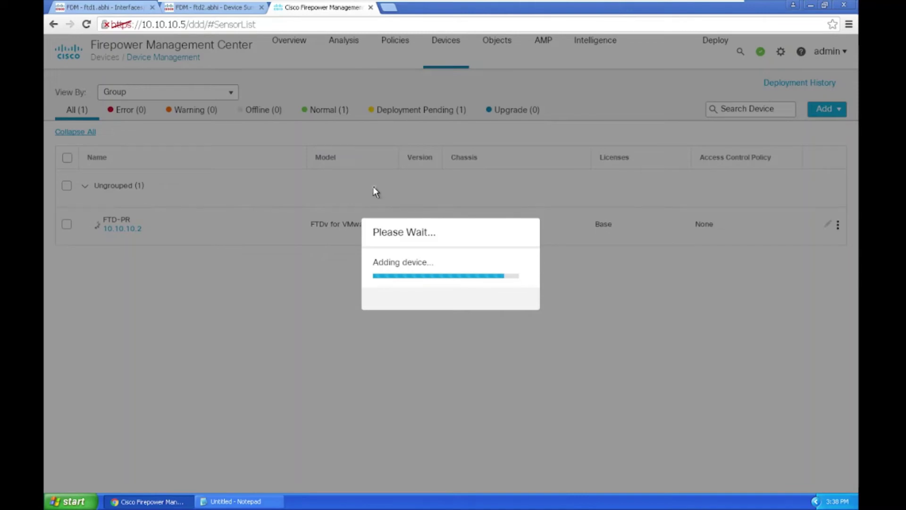
left_click(716, 10)
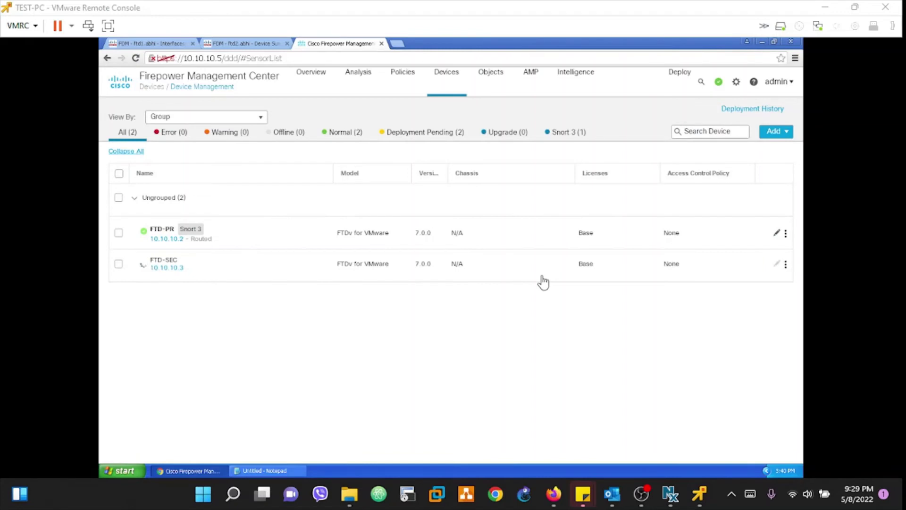
Review ftd1's Interfaces page and ftd2's Device Summary in Firepower Device Manager
left_click(150, 44)
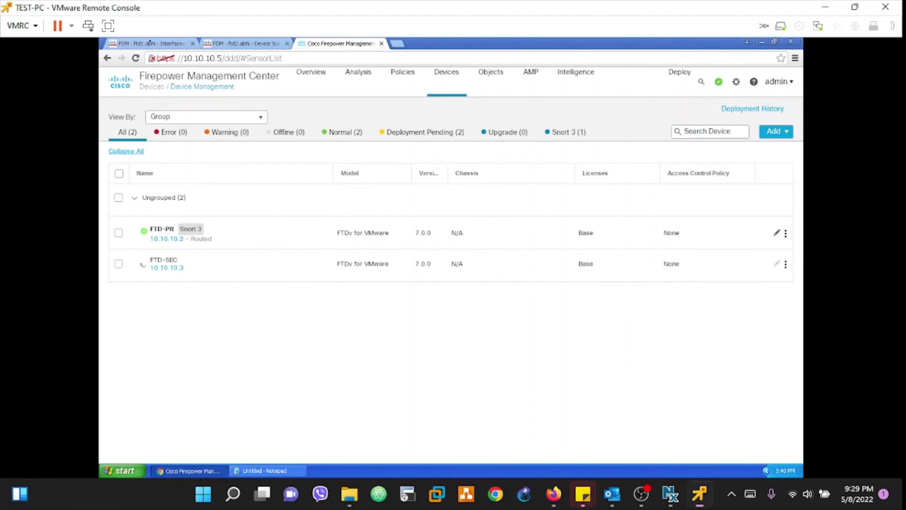
left_click(150, 44)
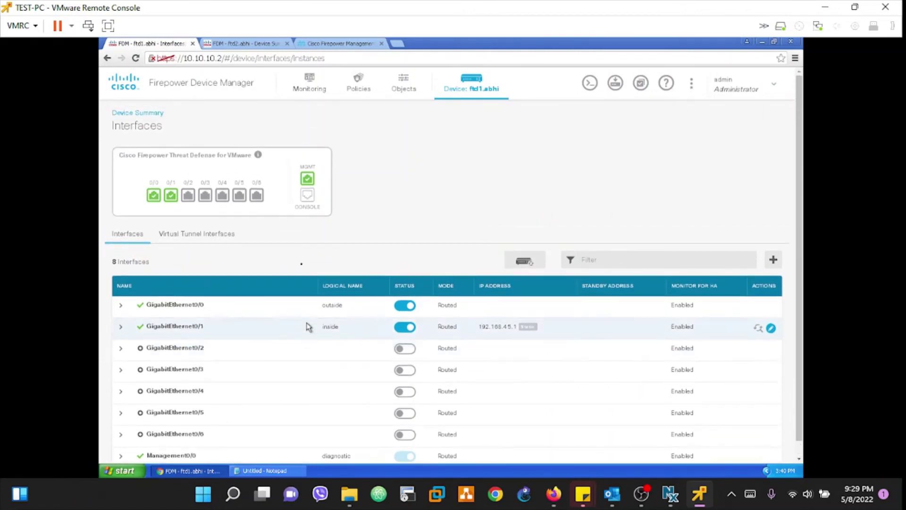
mouse_move(311, 185)
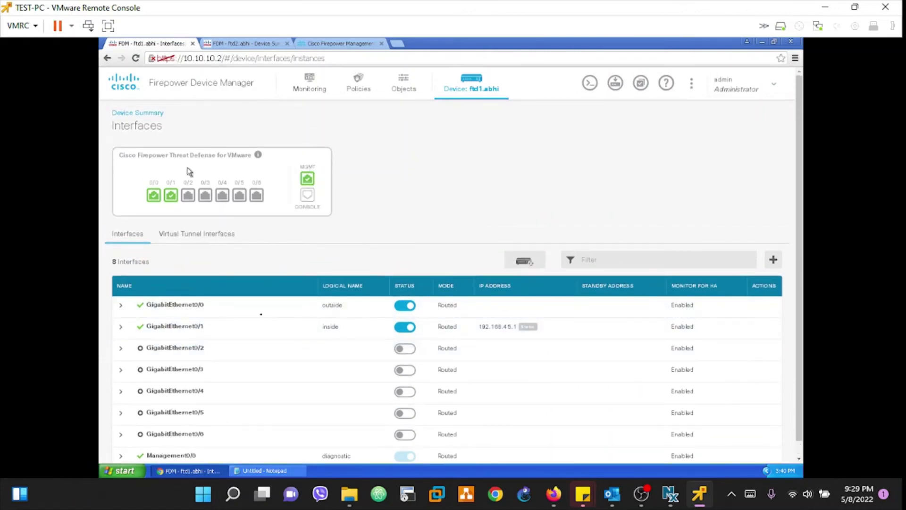
scroll(404, 325, "down", 1)
left_click(227, 44)
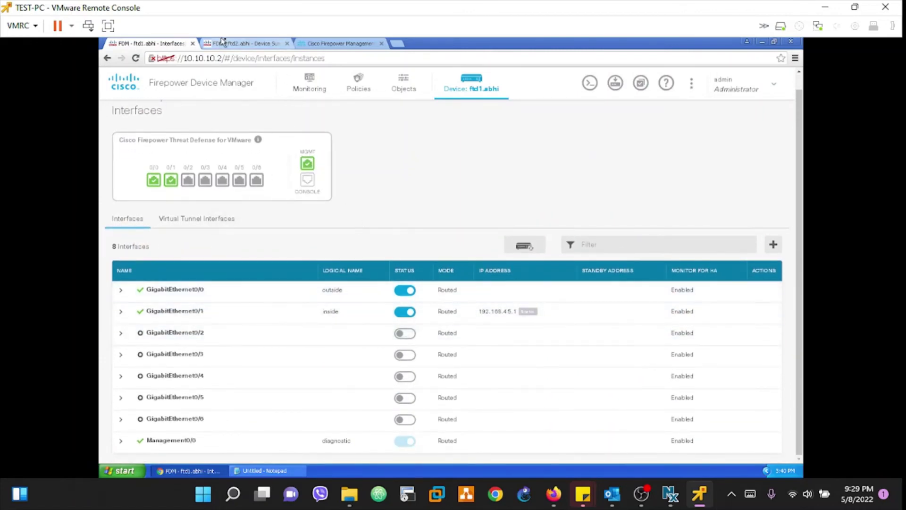
scroll(339, 293, "down", 2)
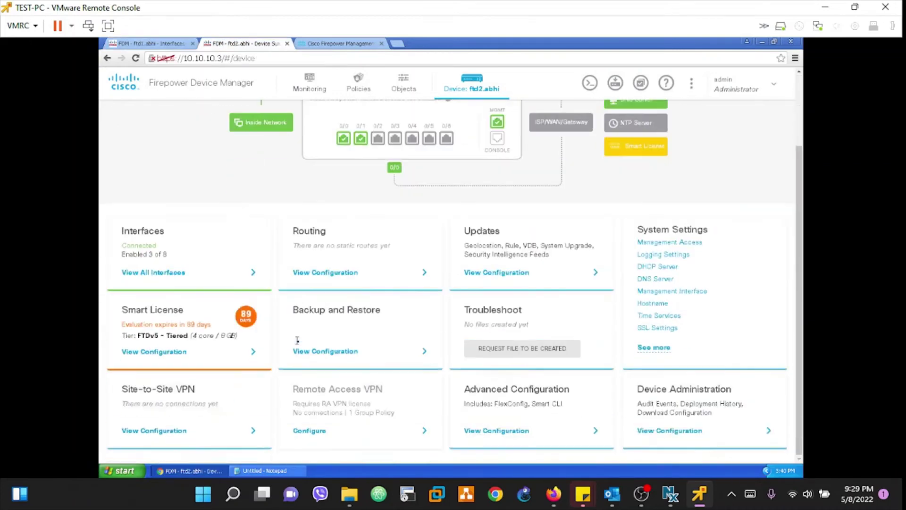
scroll(298, 345, "up", 2)
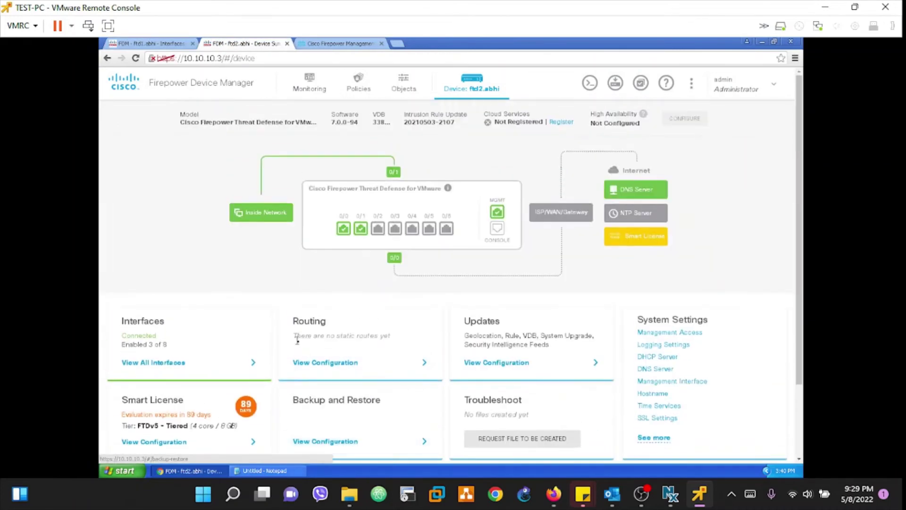
scroll(298, 344, "down", 2)
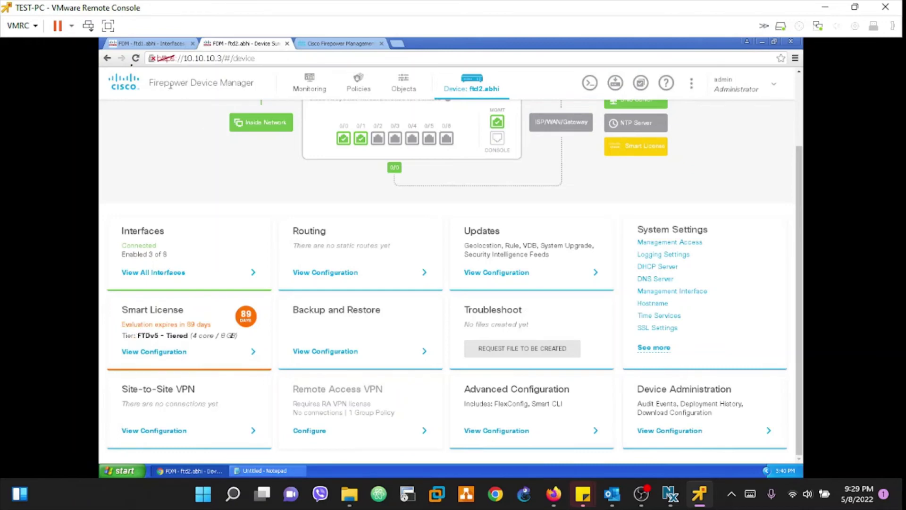
Compare ftd1's interfaces with ftd2's summary repeatedly, then go back to FMC's device list
left_click(144, 43)
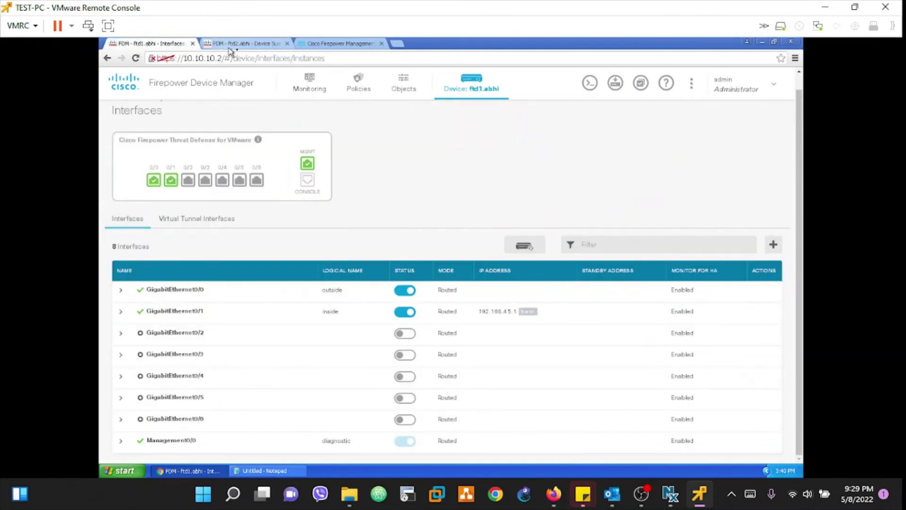
left_click(243, 42)
left_click(150, 47)
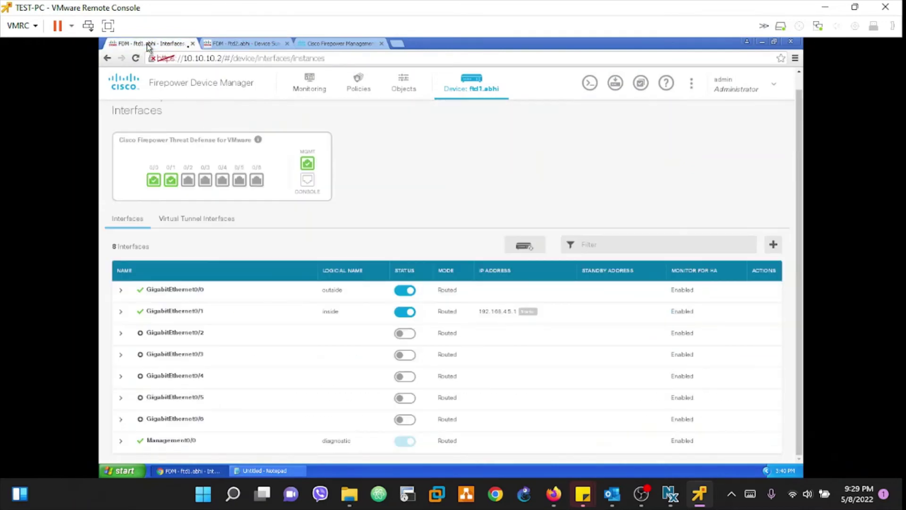
left_click(235, 46)
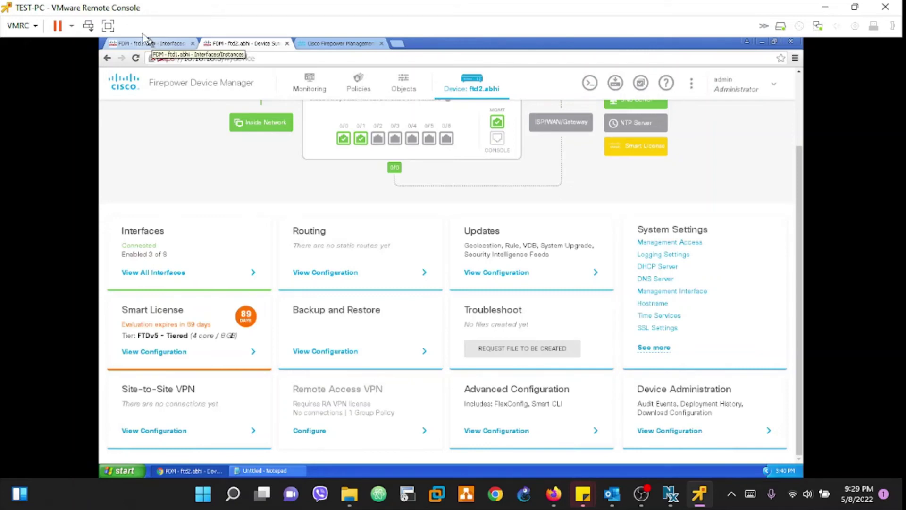
left_click(158, 45)
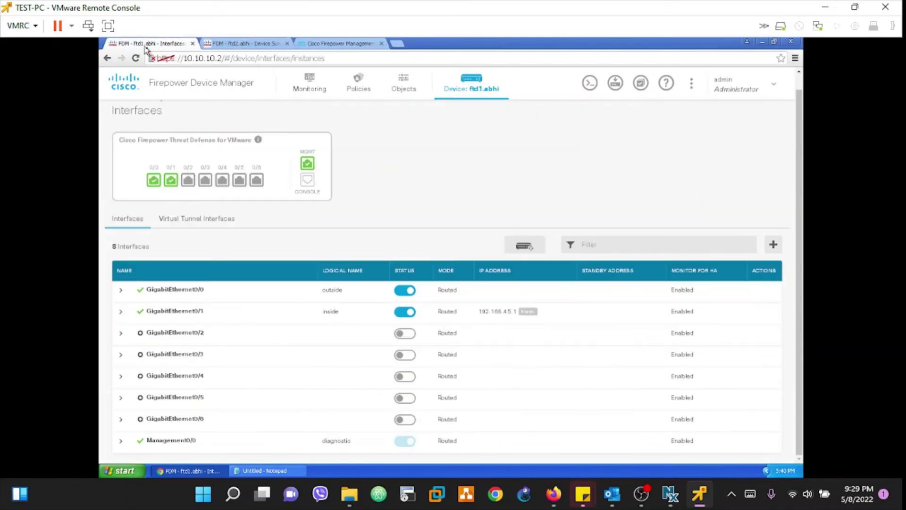
left_click(210, 44)
left_click(189, 44)
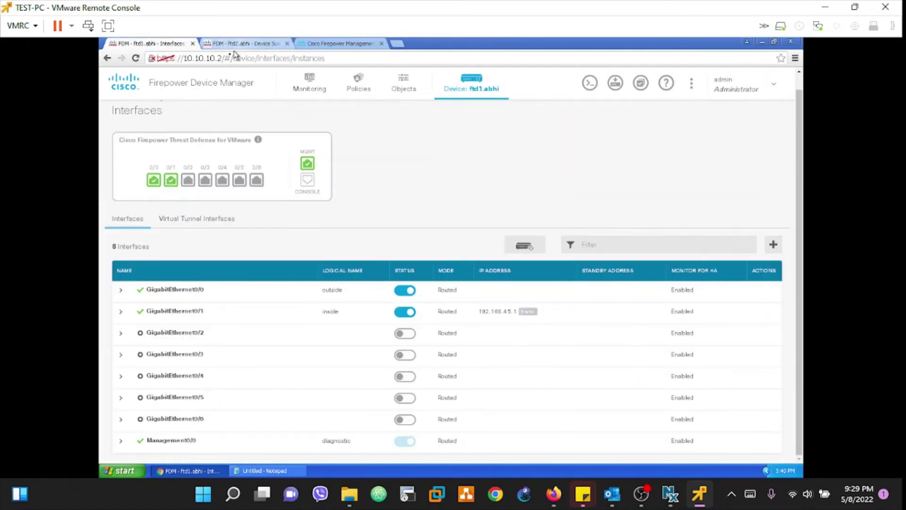
left_click(223, 47)
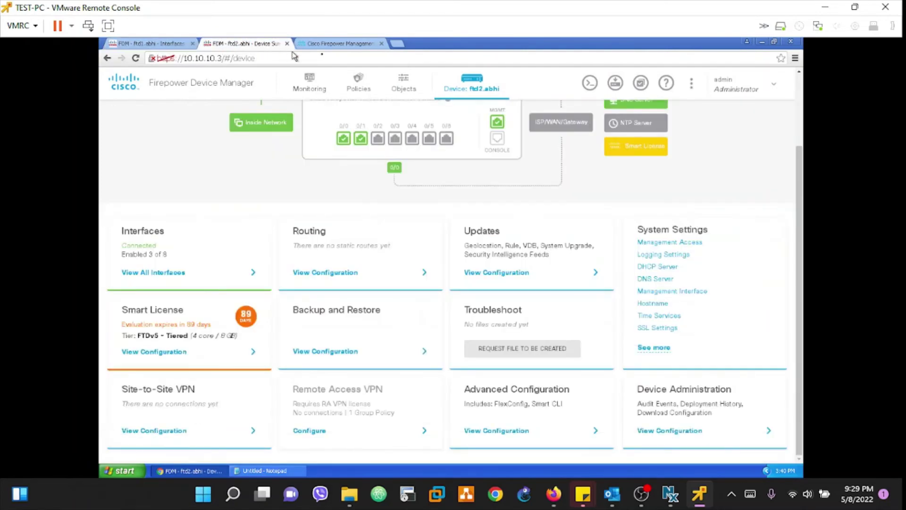
left_click(336, 45)
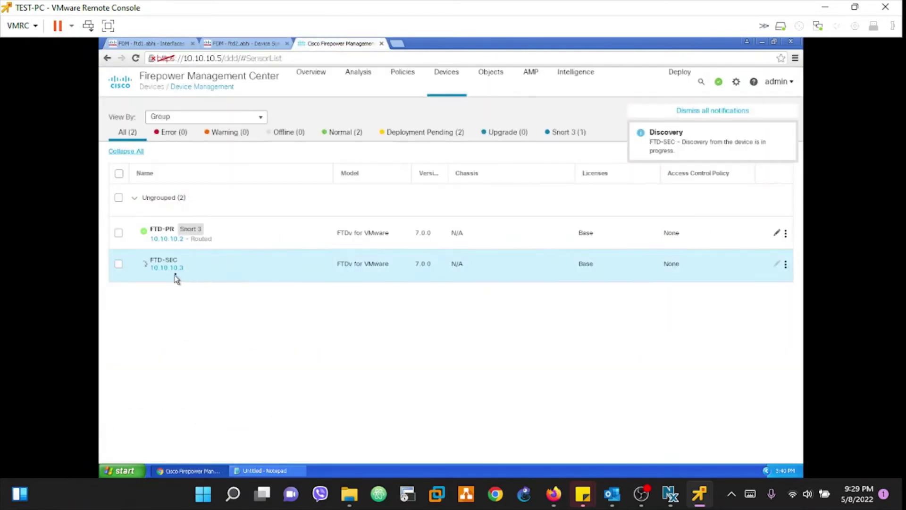
Inspect FTD-SEC's registering status in its health popup
mouse_move(171, 270)
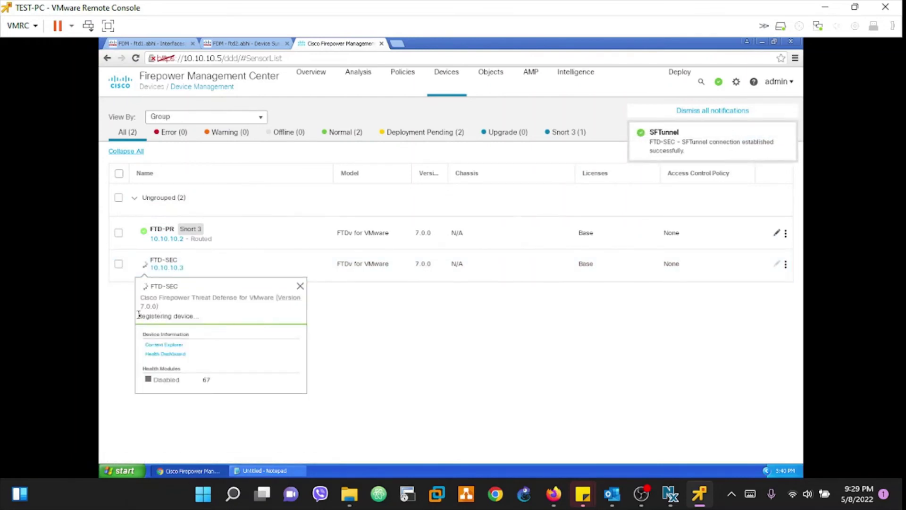
left_click_drag(143, 313, 202, 314)
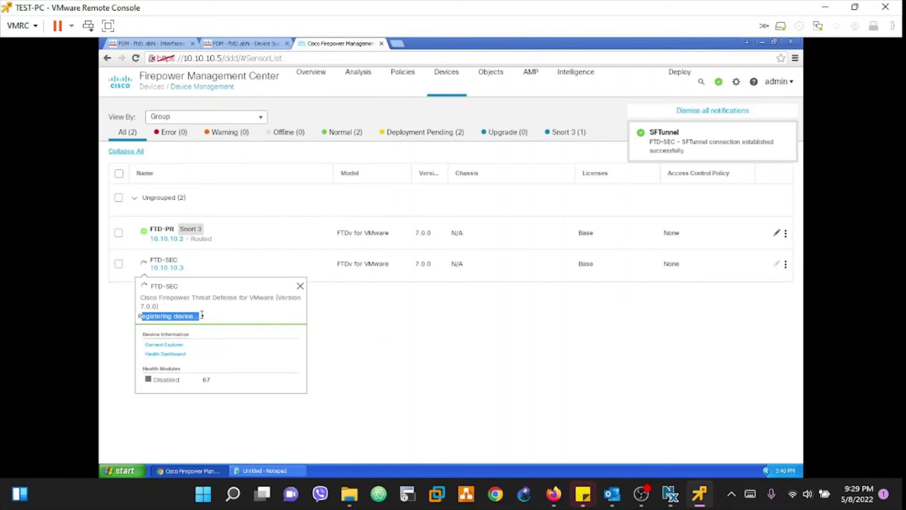
left_click(180, 322)
mouse_move(145, 236)
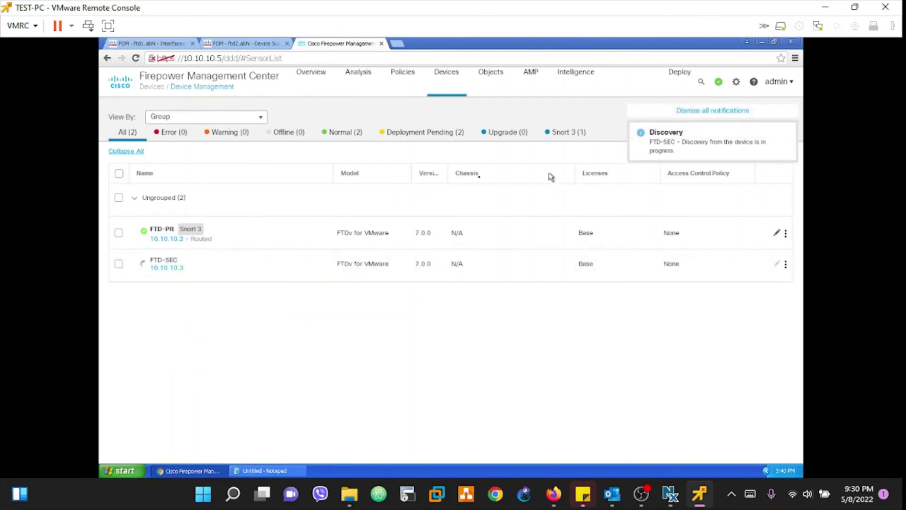
Switch the device list between the Normal, All and Deployment Pending filters
left_click(348, 134)
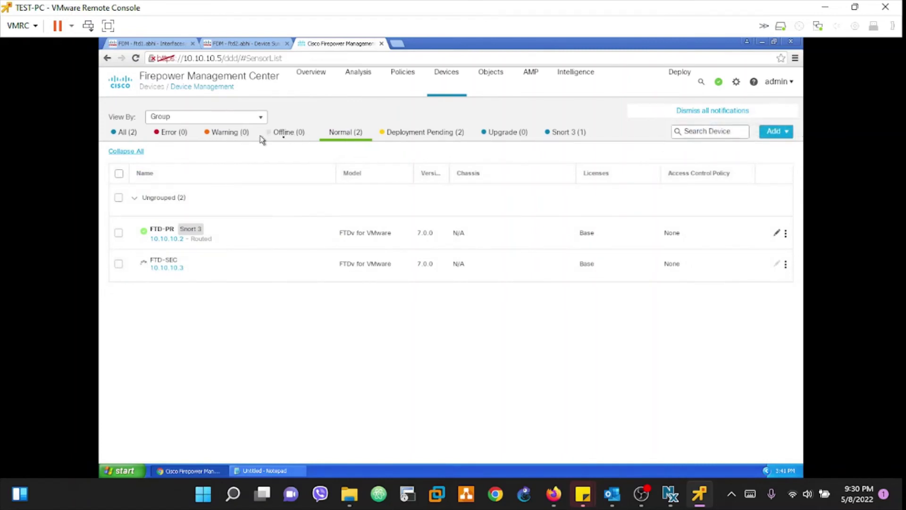
left_click(118, 135)
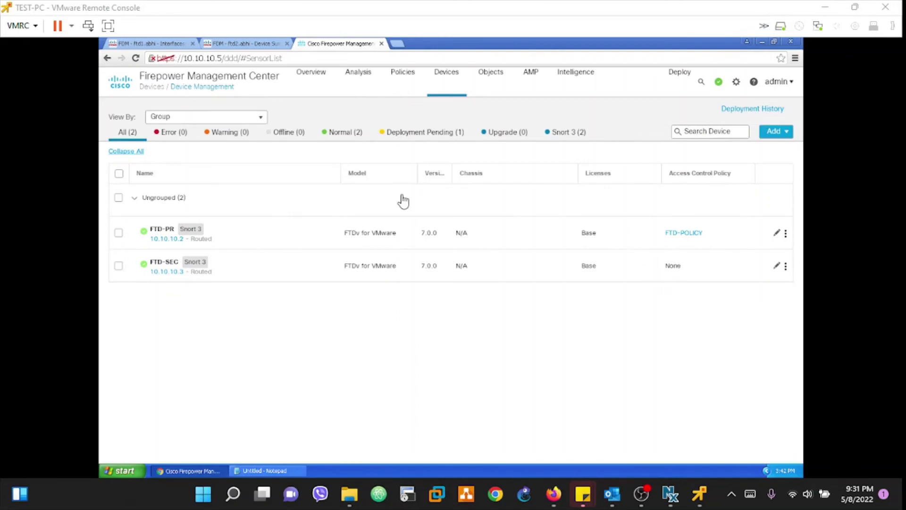
left_click(428, 139)
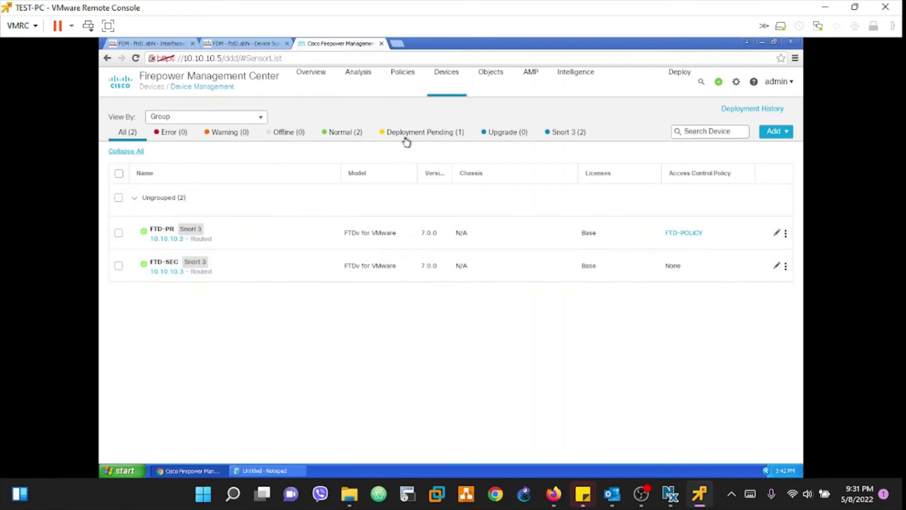
left_click(406, 142)
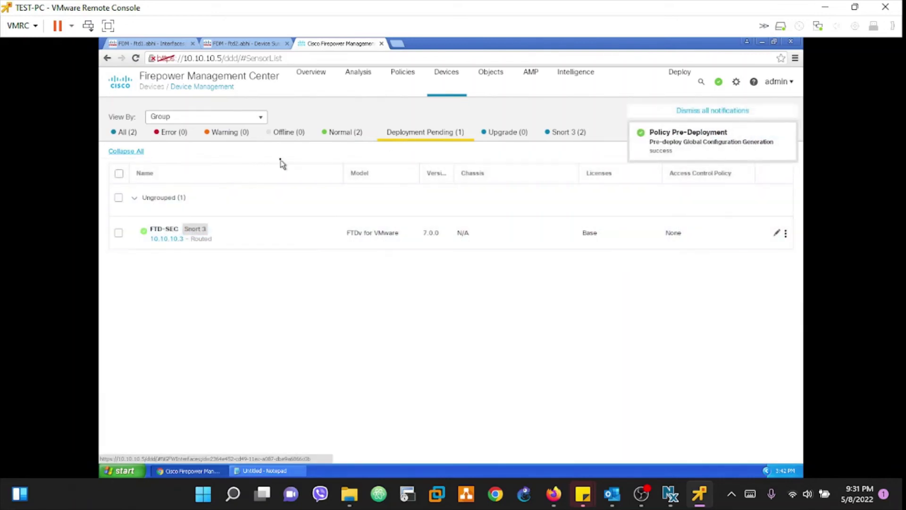
left_click(348, 134)
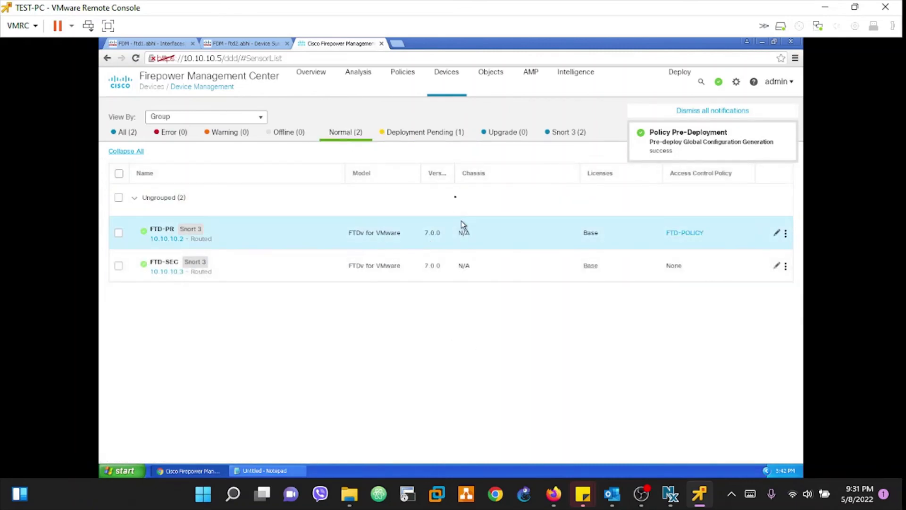
left_click(431, 134)
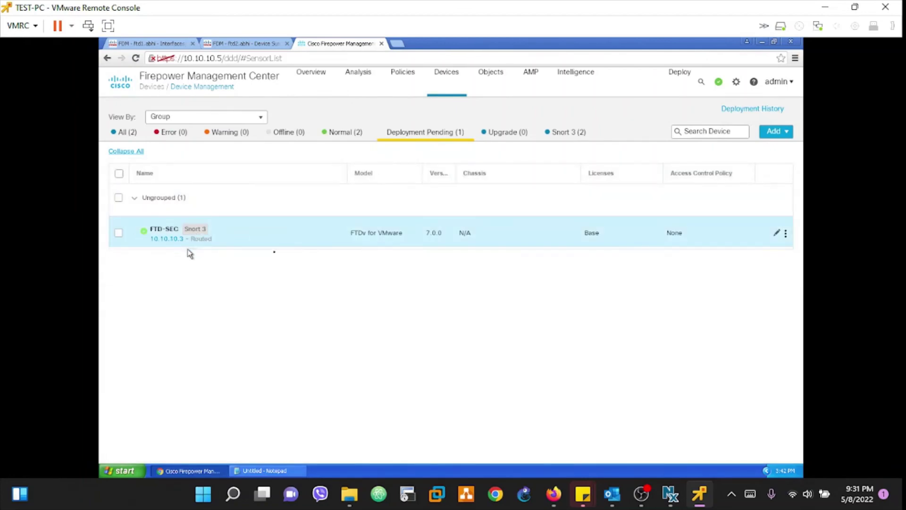
mouse_move(160, 239)
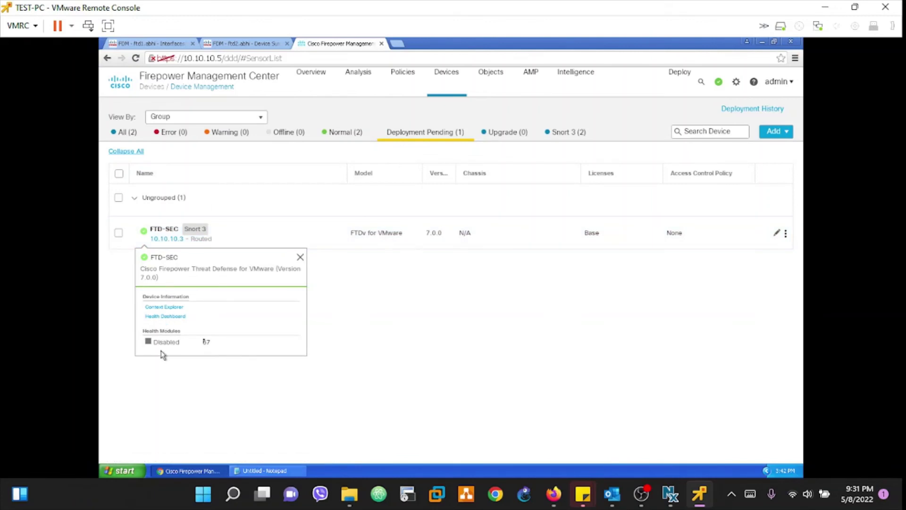
left_click(344, 139)
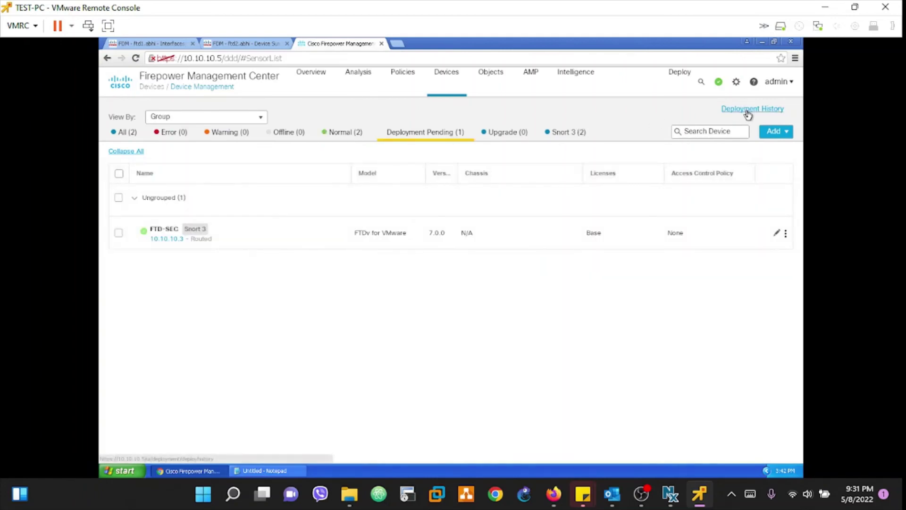
Expand Deploy_Job_2 and Deploy_Job_1 in Deployment History, noting FTD-SEC still In progress
left_click(747, 112)
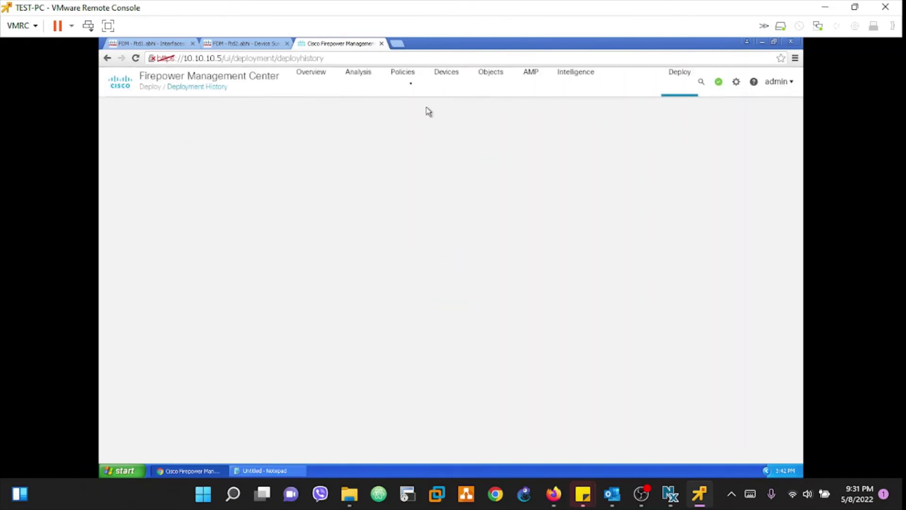
left_click(112, 26)
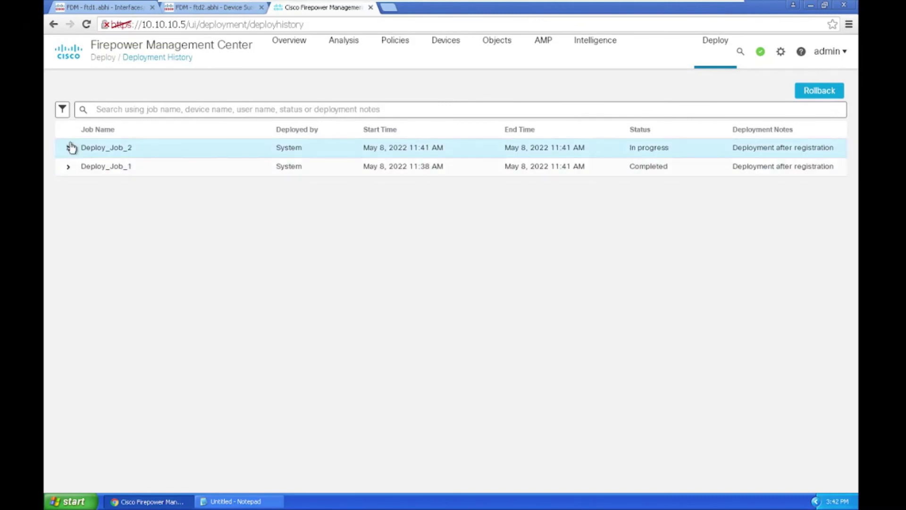
left_click(68, 150)
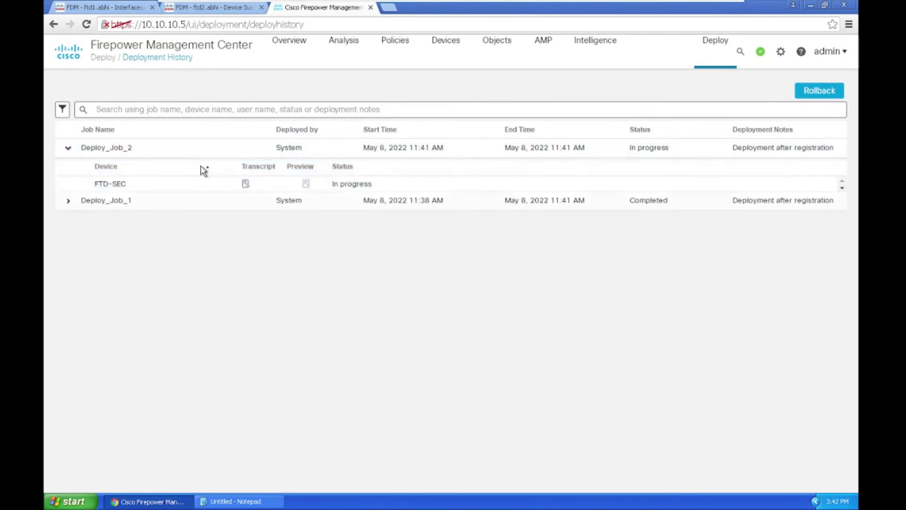
left_click(70, 202)
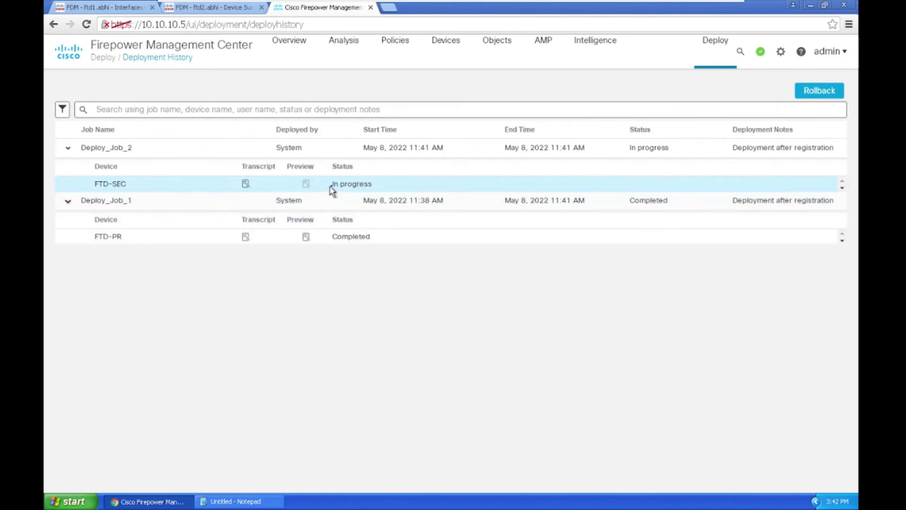
left_click_drag(333, 183, 374, 184)
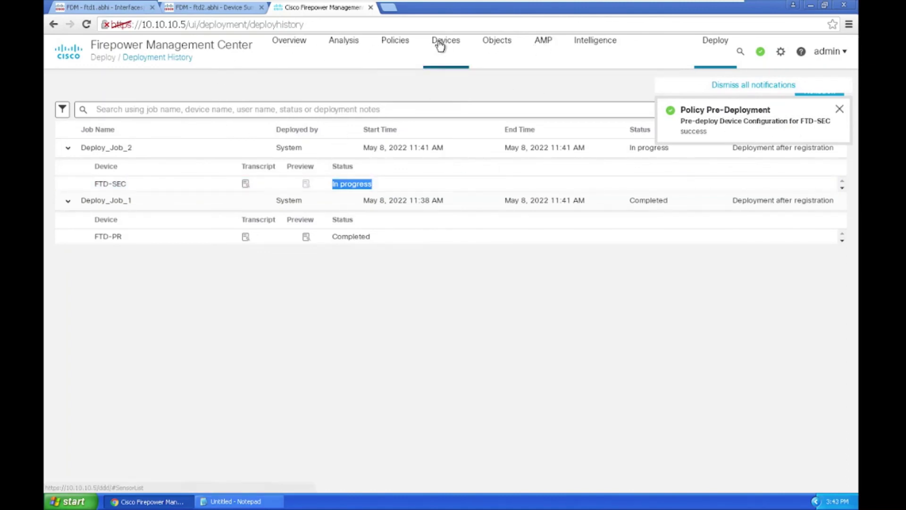
Go back to Devices > Device Management and open the Add dropdown
mouse_move(439, 43)
left_click(457, 90)
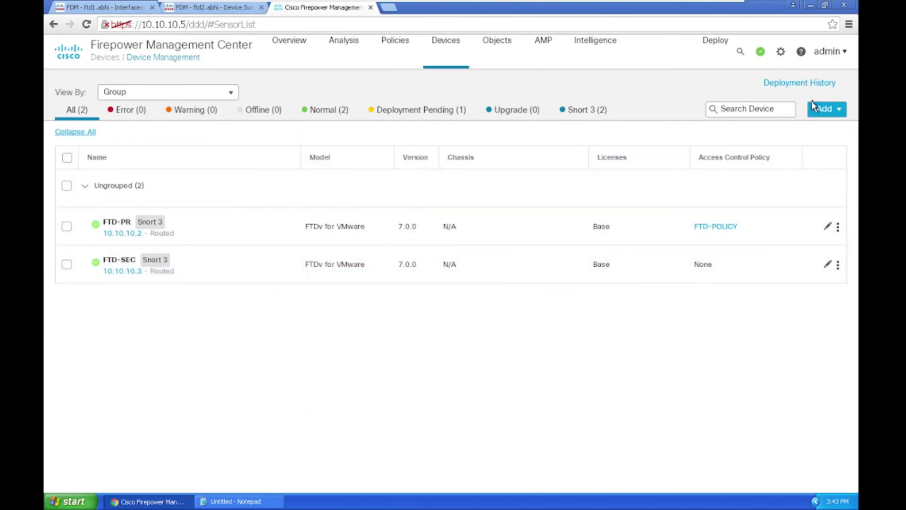
left_click(825, 108)
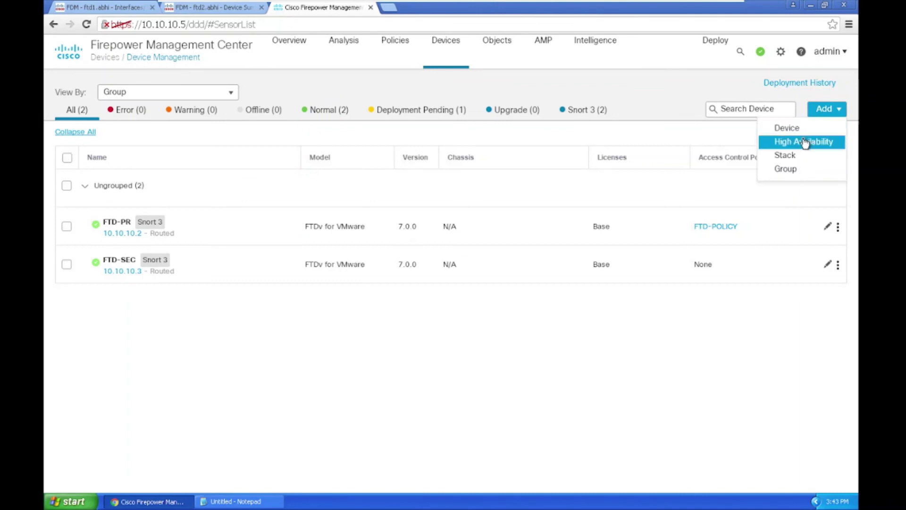
Create device group FTD-DC with FTD-PR and FTD-SEC as members, then collapse it
left_click(785, 169)
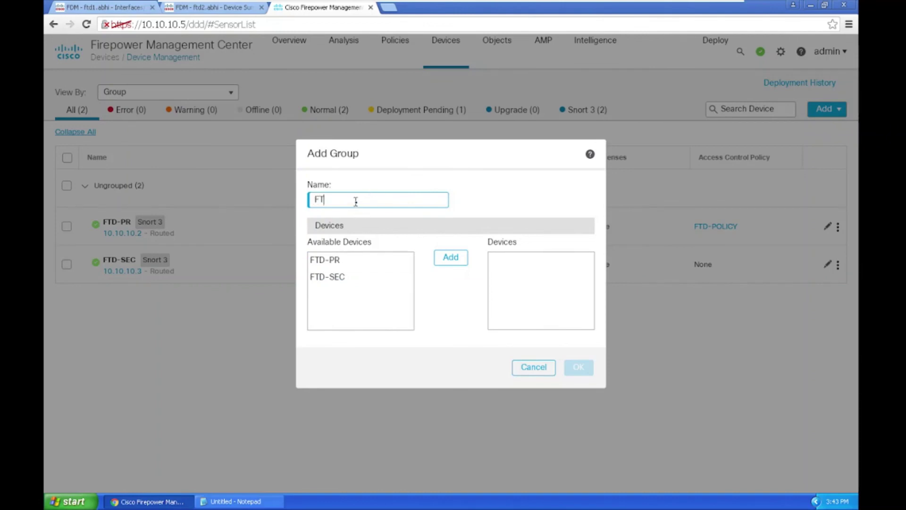
type("D-DC")
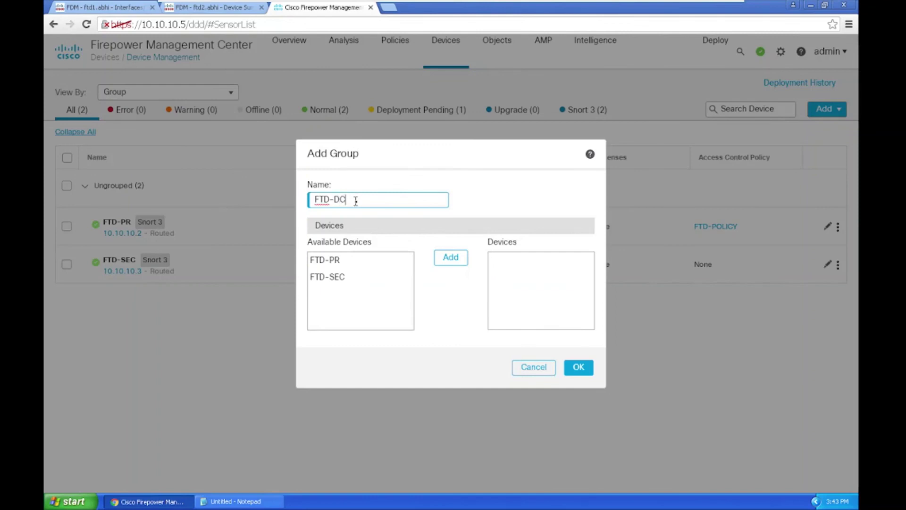
left_click(324, 262)
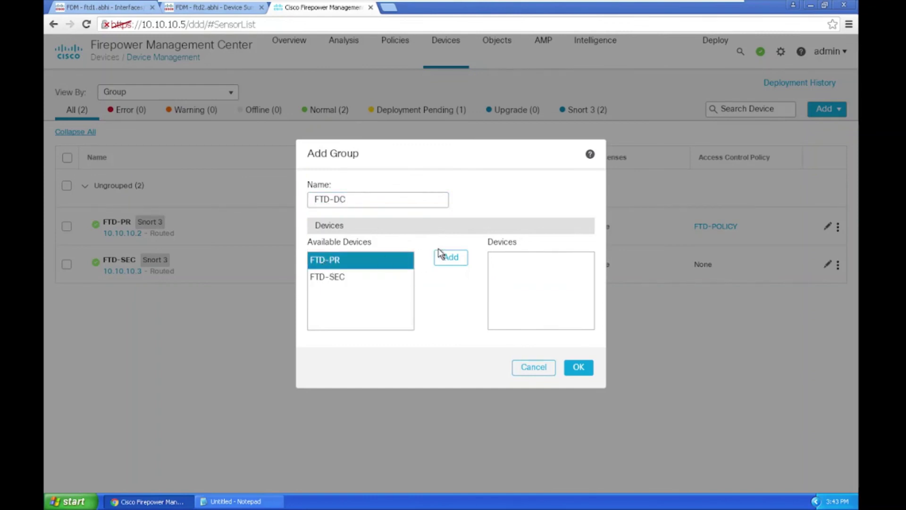
left_click(440, 255)
left_click(325, 264)
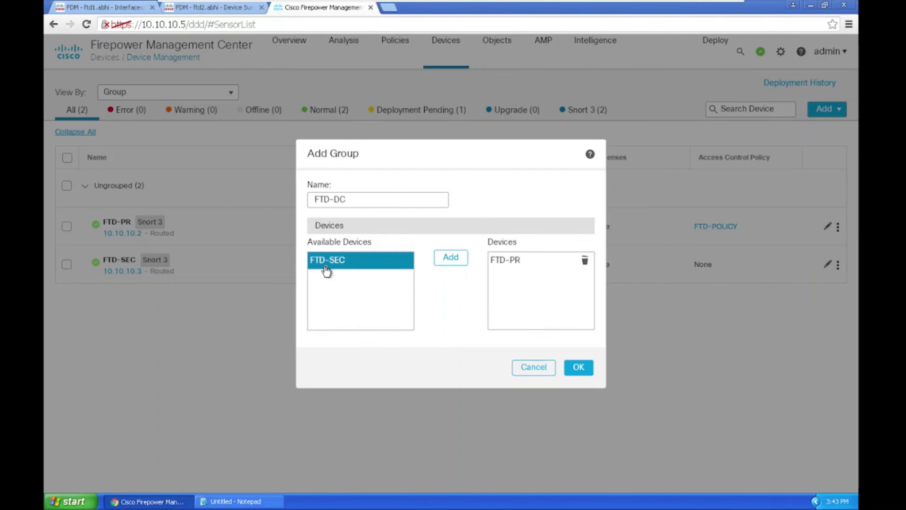
left_click(443, 255)
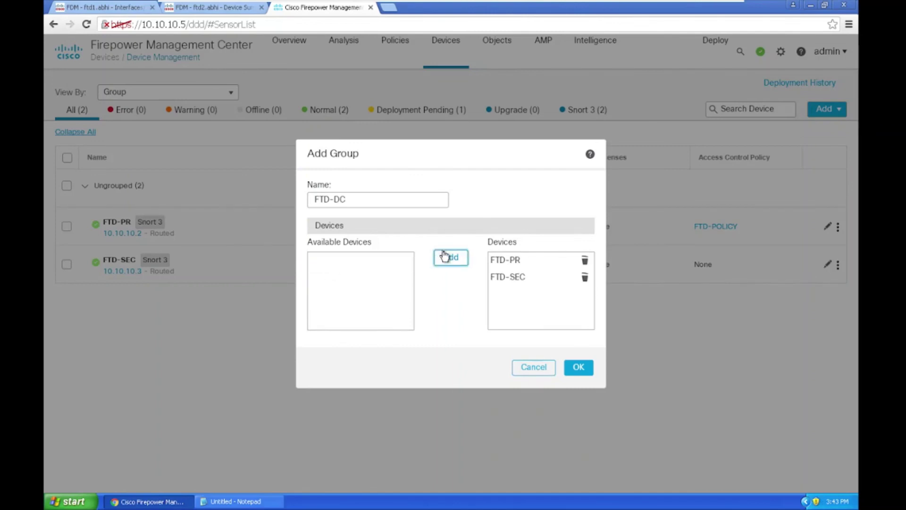
left_click(581, 370)
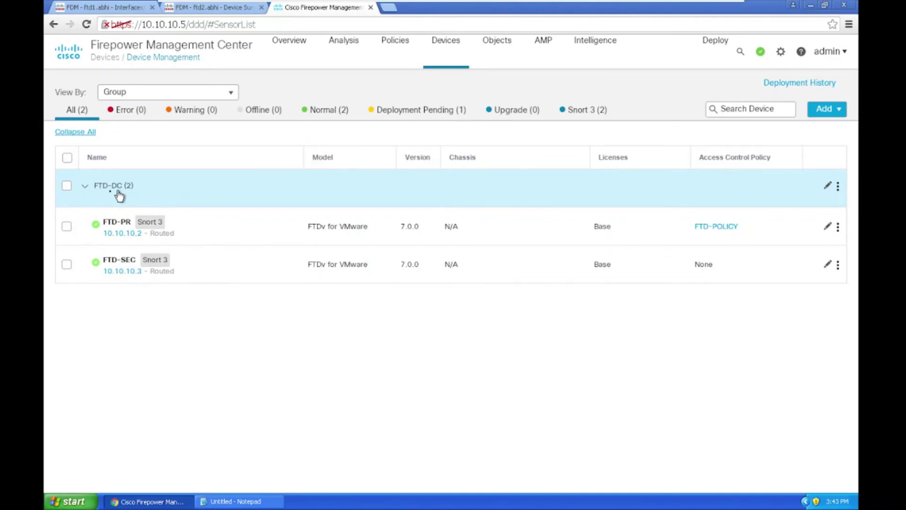
left_click(84, 189)
Expand the FTD-DC group, filter to pending deployments, and open Deployment History
left_click(85, 189)
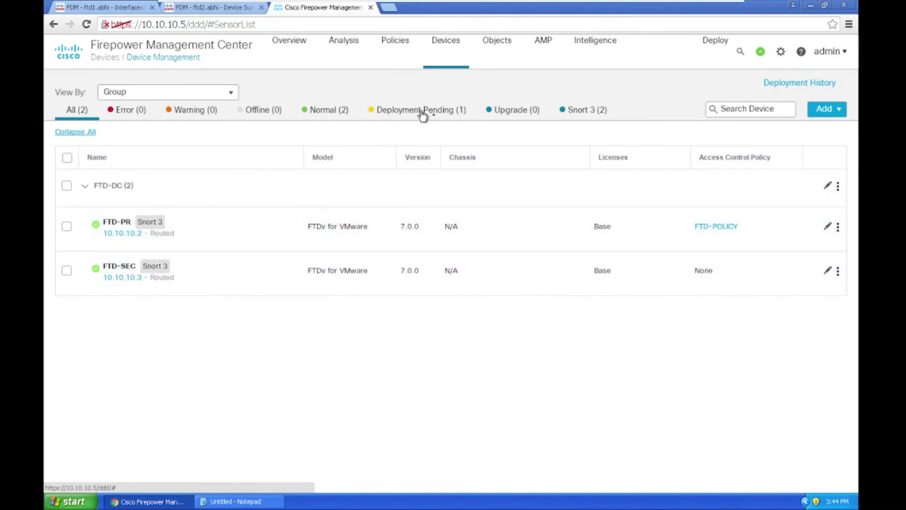
left_click(432, 116)
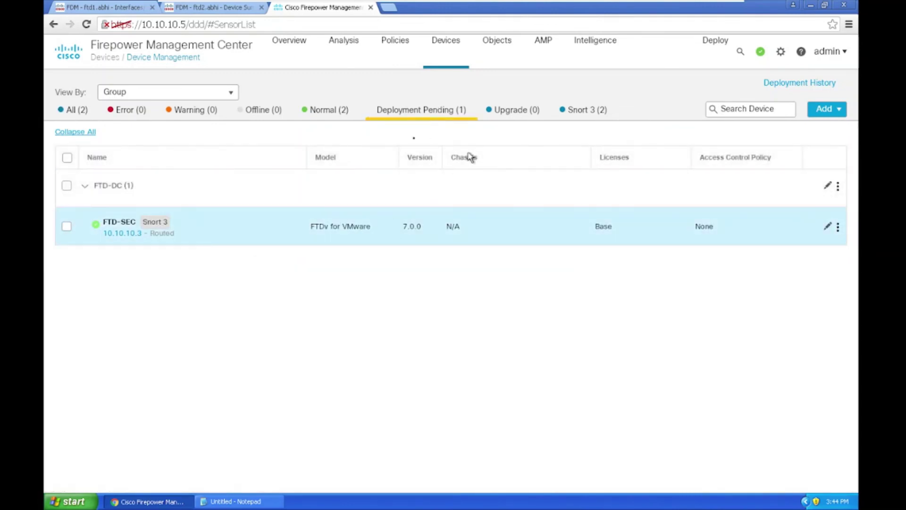
left_click(808, 89)
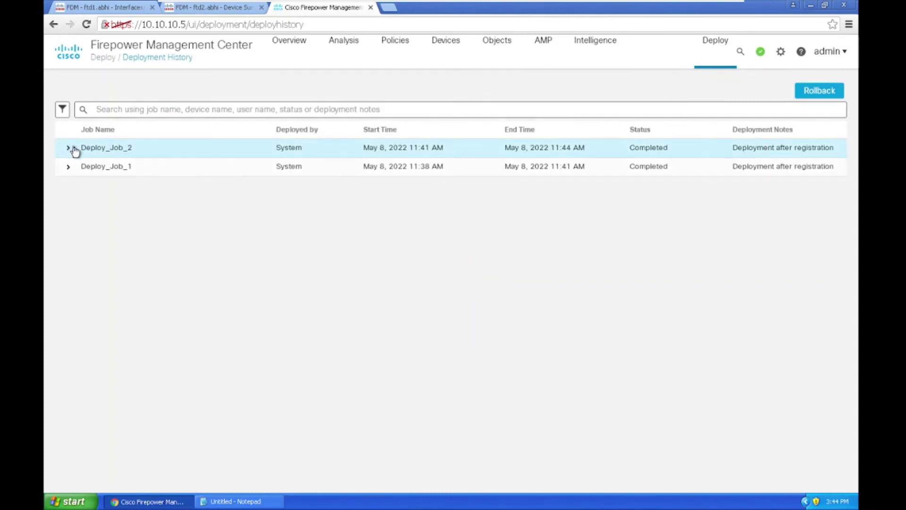
Expand Deploy_Job_2 and Deploy_Job_1 to verify FTD-SEC and FTD-PR completed, then return to Device Management
left_click(71, 149)
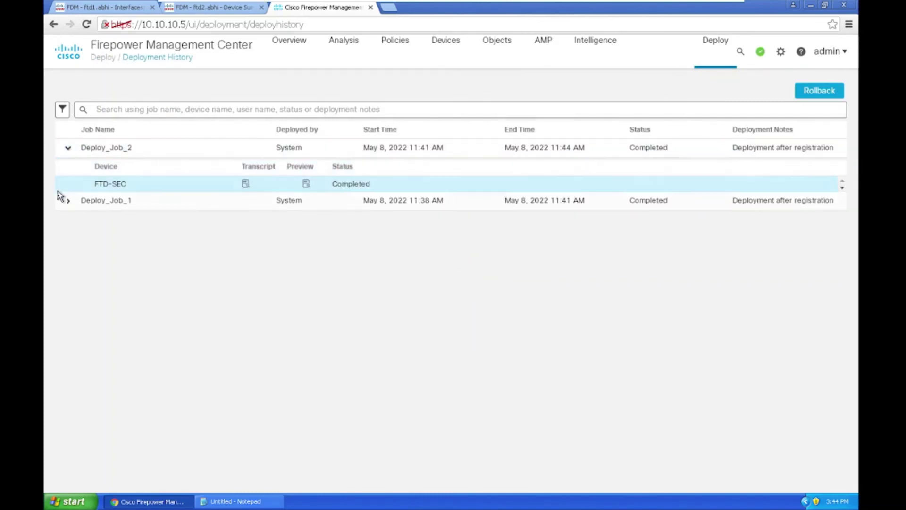
left_click(71, 202)
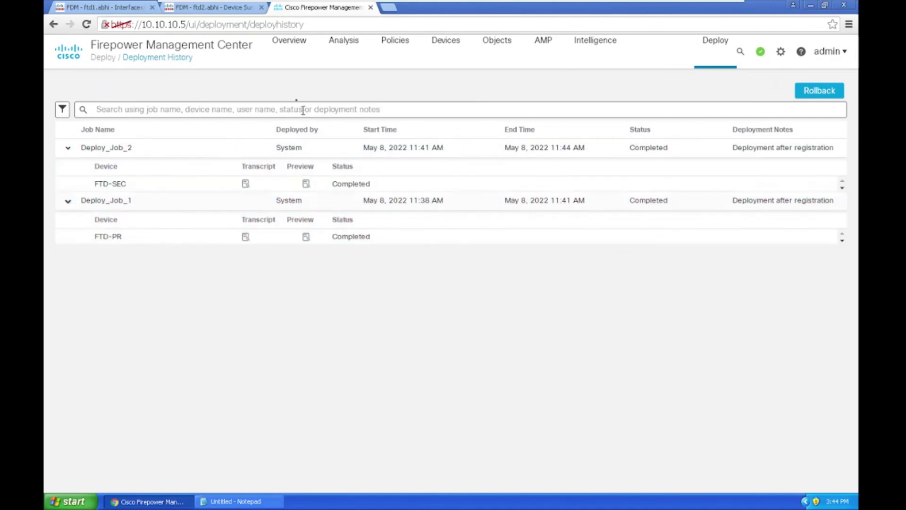
mouse_move(445, 42)
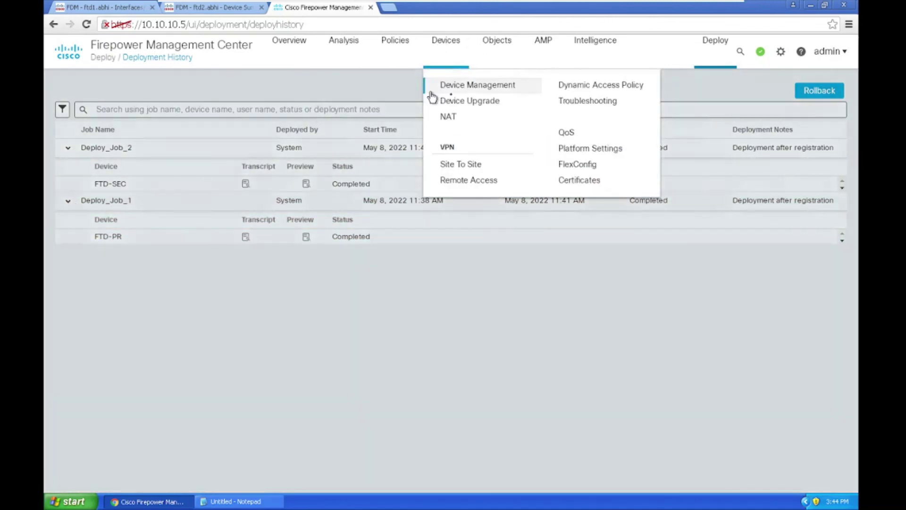
left_click(463, 90)
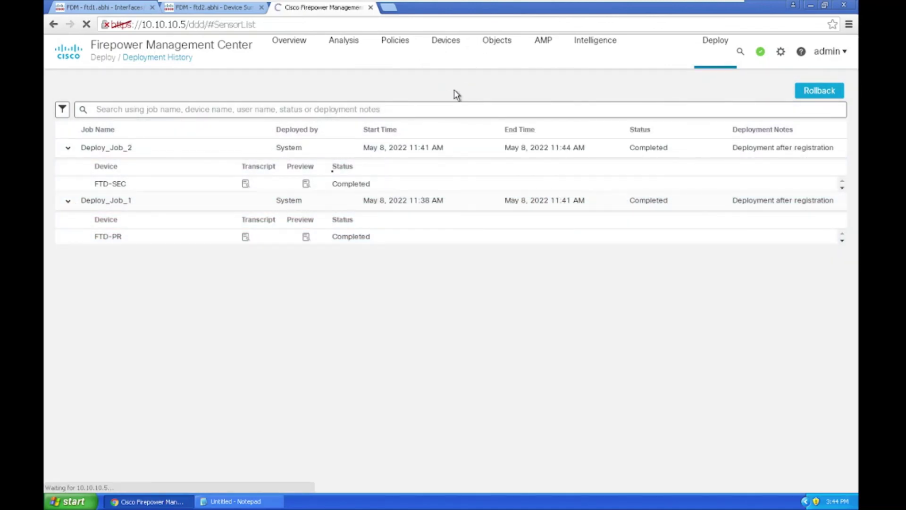